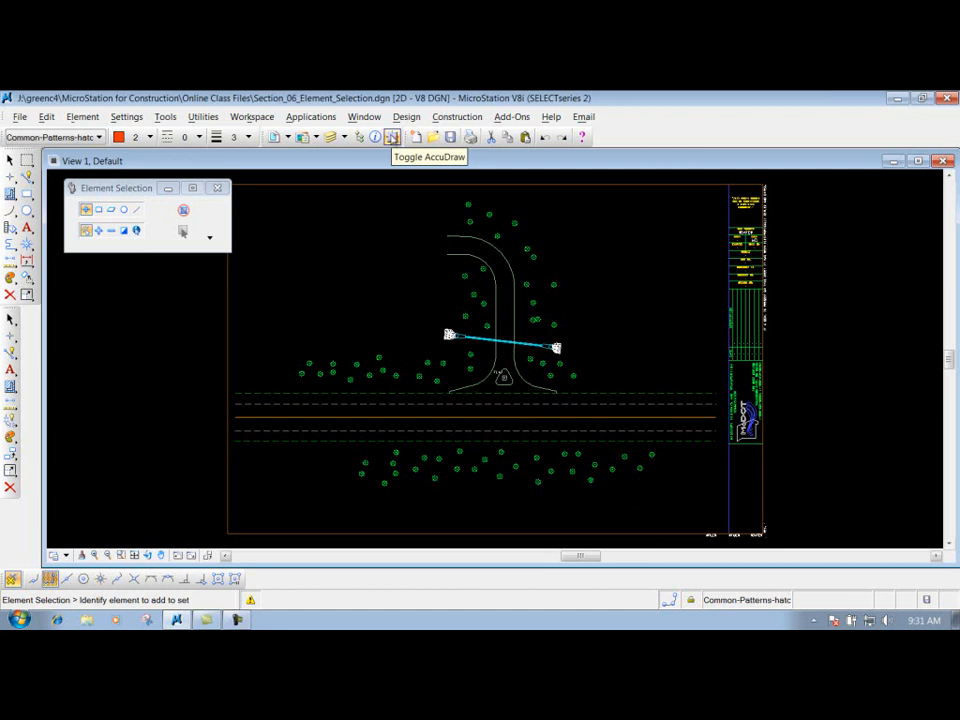
- Turn on AccuDraw beneath the tool settings window and toggle it to polar and back to rectangular coordinates
click(391, 137)
drag(114, 364, 122, 286)
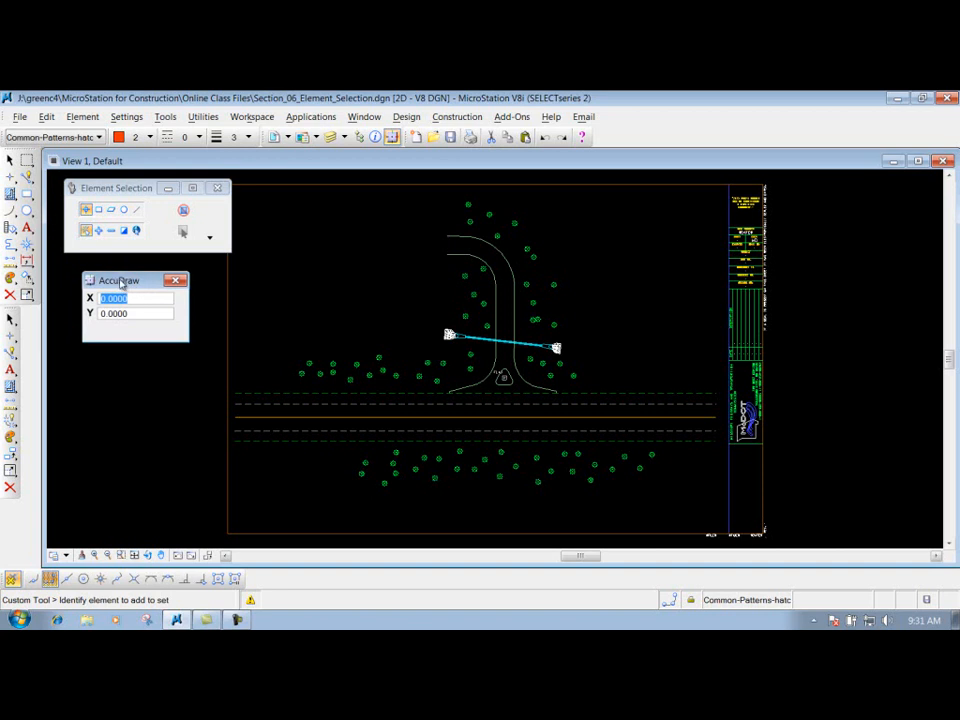
key(space)
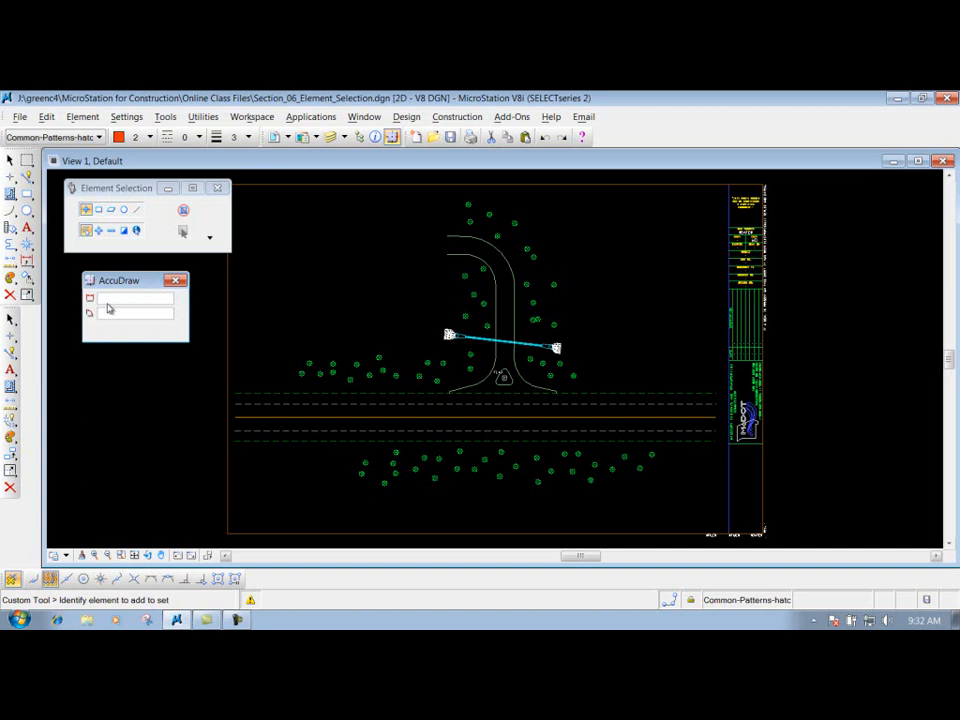
key(space)
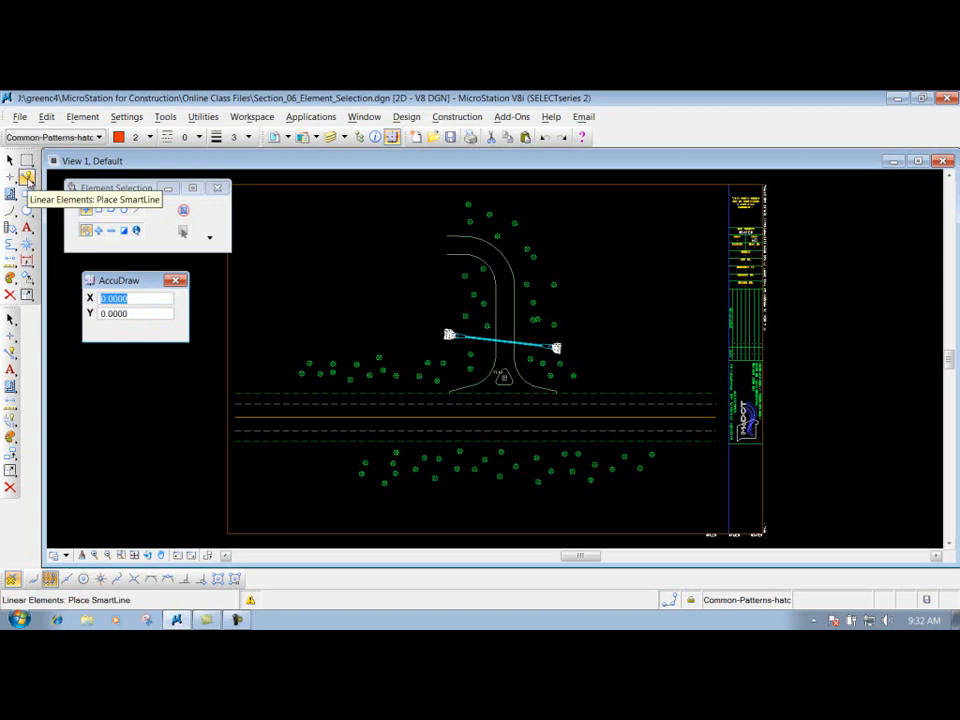
- Draw a horizontal SmartLine about 98.84 units long in the open area, ending in line with the driveway's inner edge endpoint
click(26, 176)
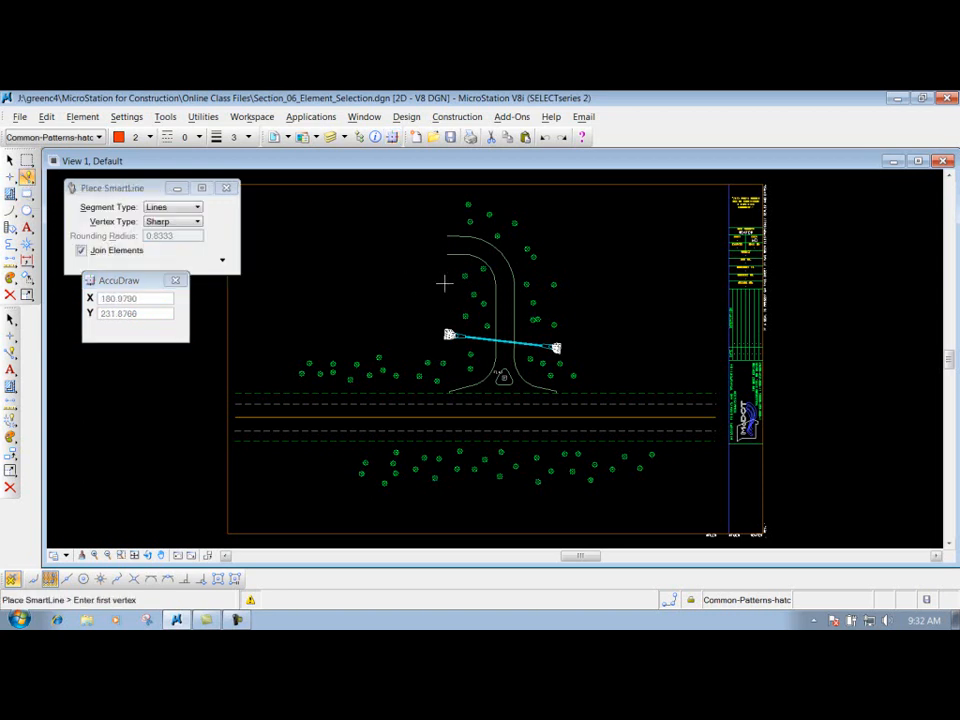
click(269, 289)
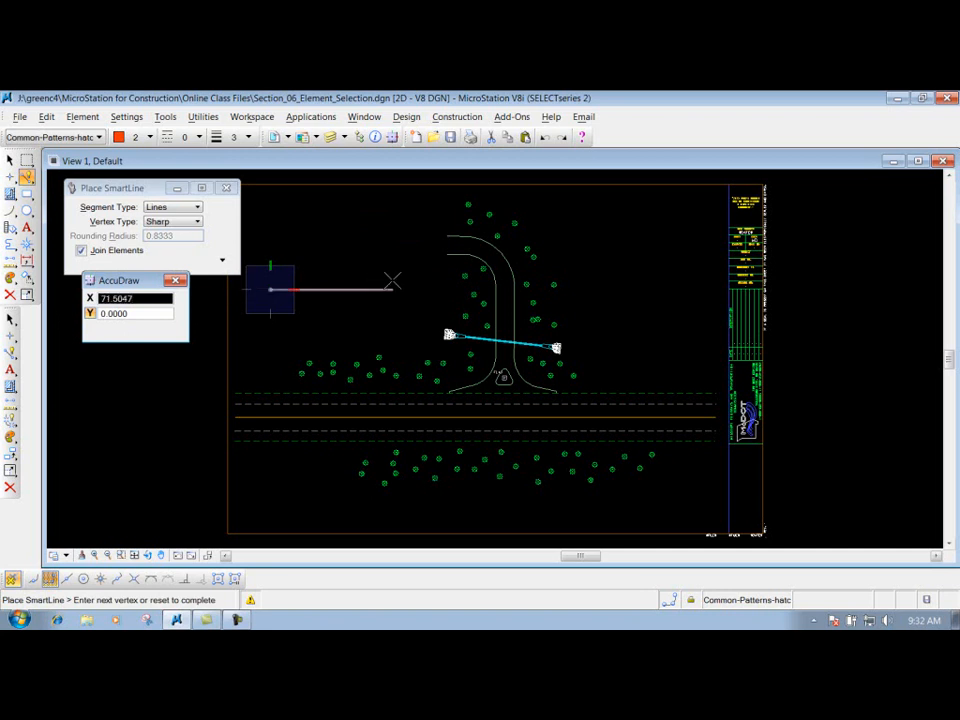
click(447, 254)
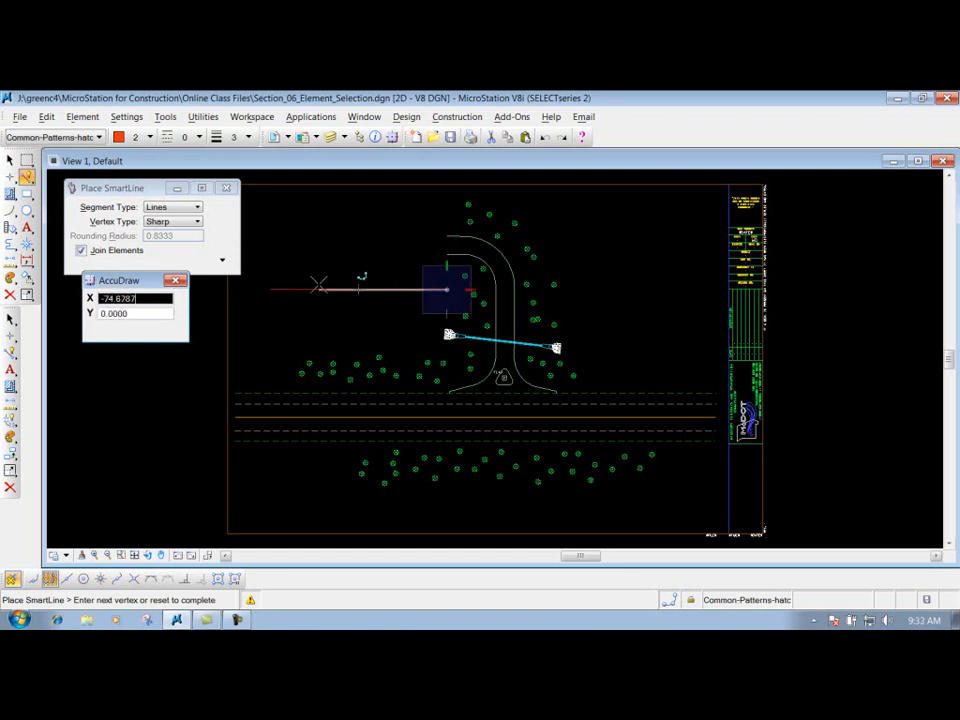
right_click(333, 248)
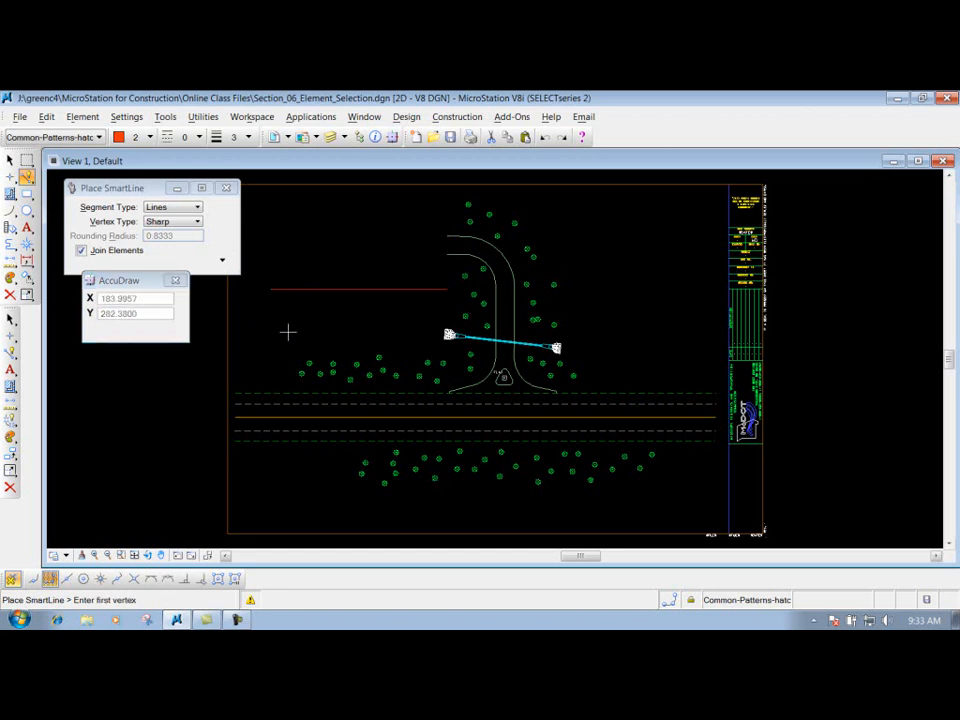
- Draw a vertical SmartLine just left of the horizontal line, locked to the vertical axis and extending below the line's level
click(258, 196)
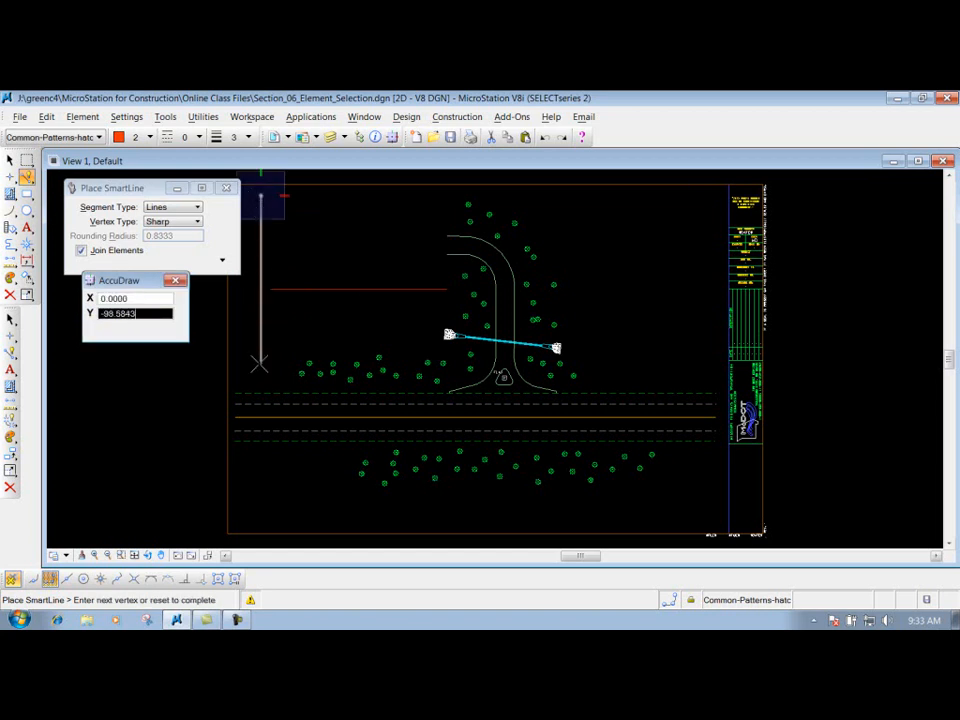
key(Return)
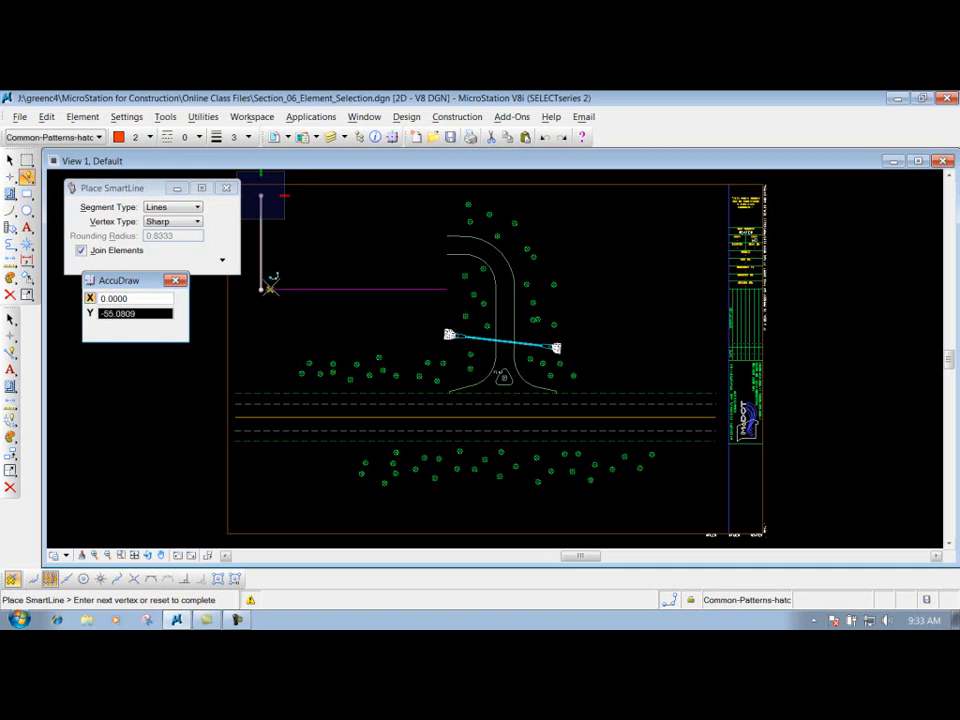
click(267, 319)
right_click(267, 319)
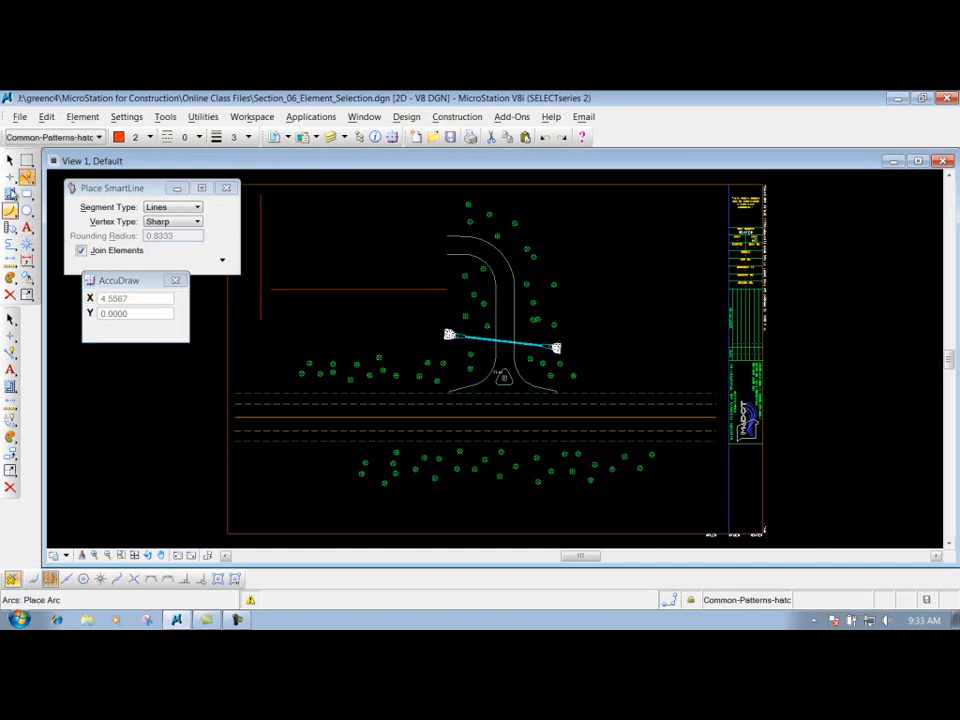
- Select the two practice lines and delete them
click(10, 160)
drag(313, 330, 250, 272)
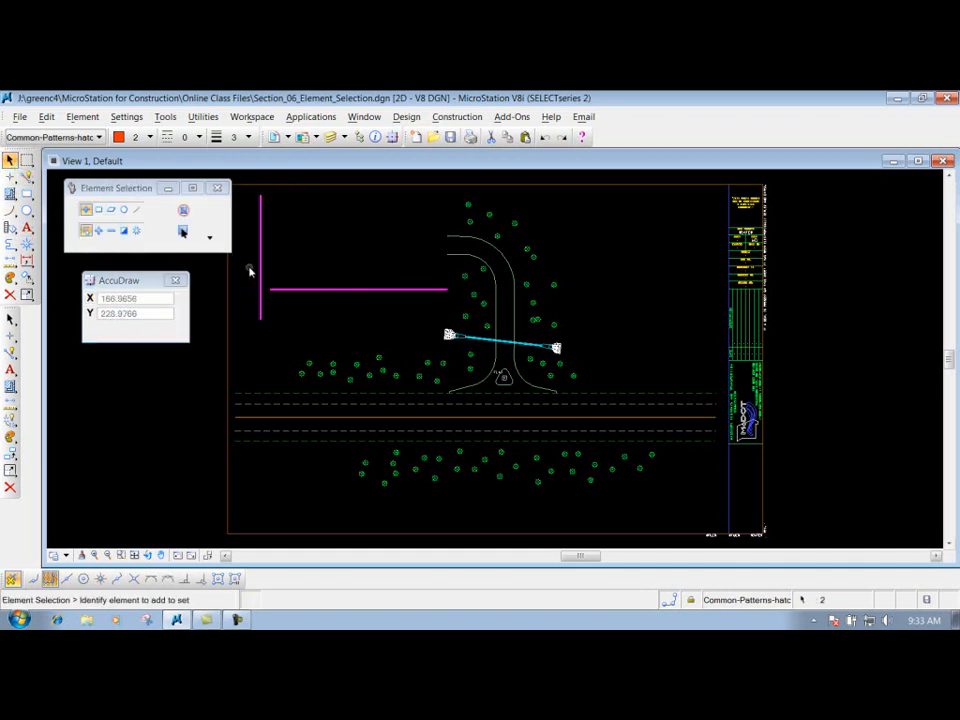
key(Delete)
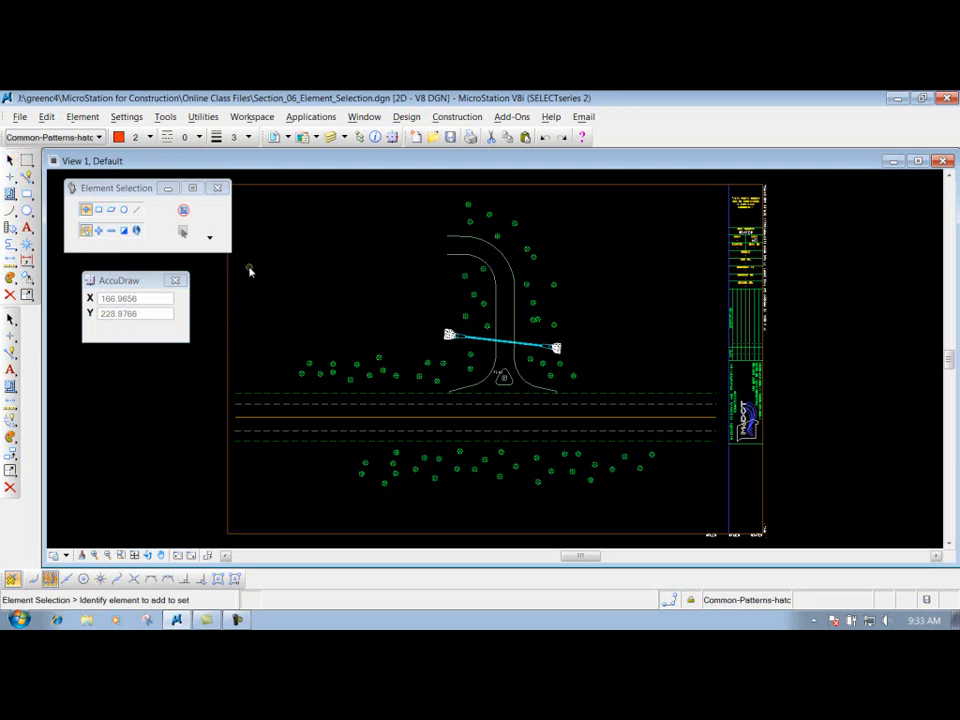
- Move the topmost tree 70 units to the right along the X axis and undo the move
click(28, 281)
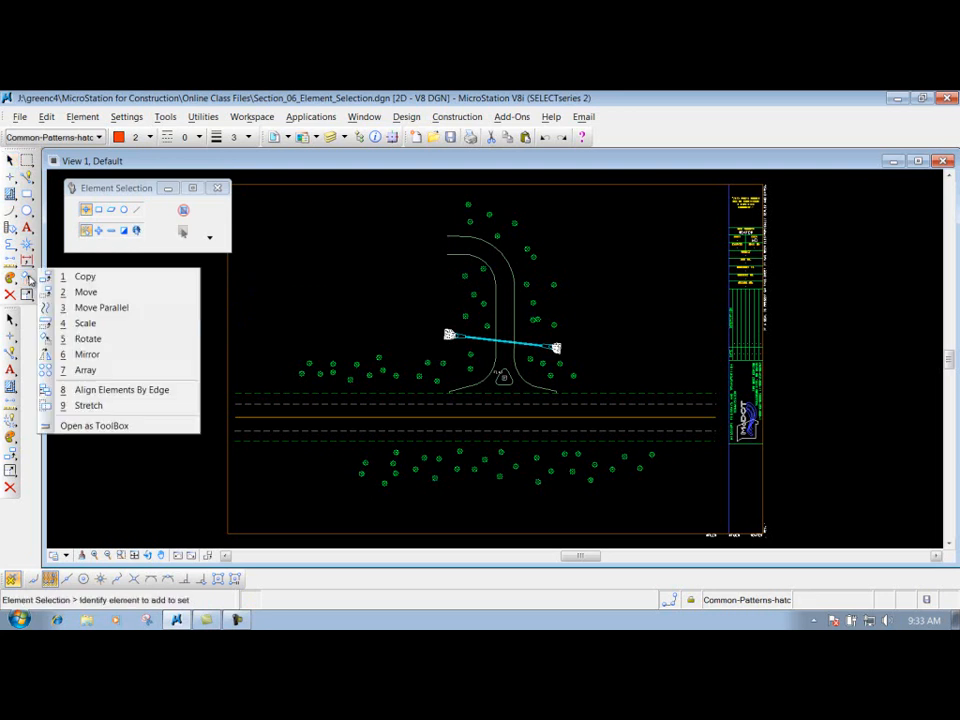
click(87, 292)
drag(124, 281, 118, 251)
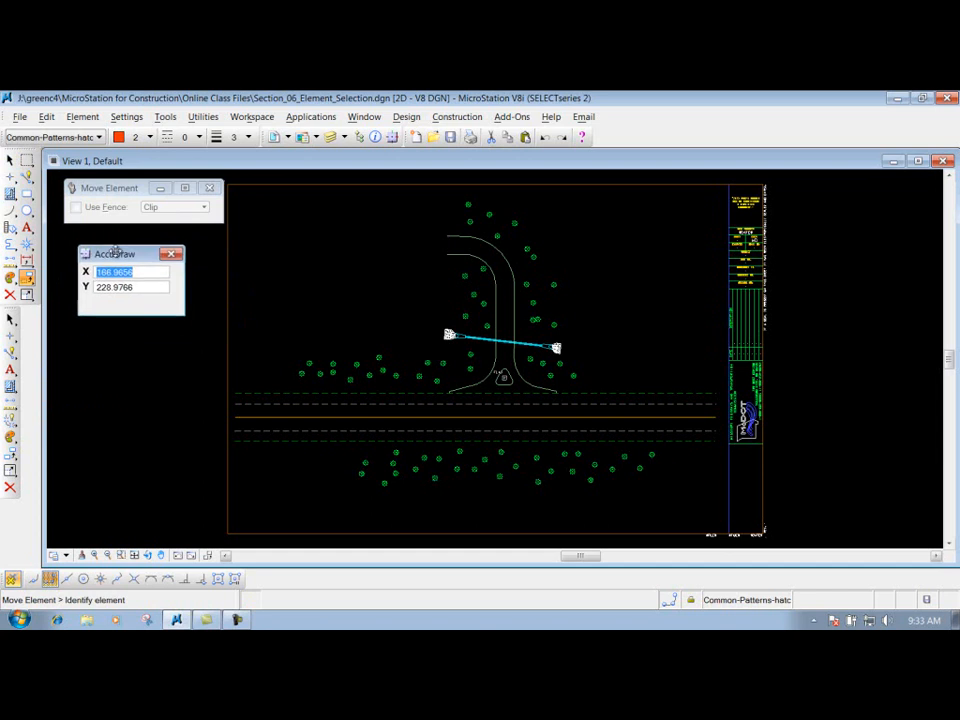
click(468, 205)
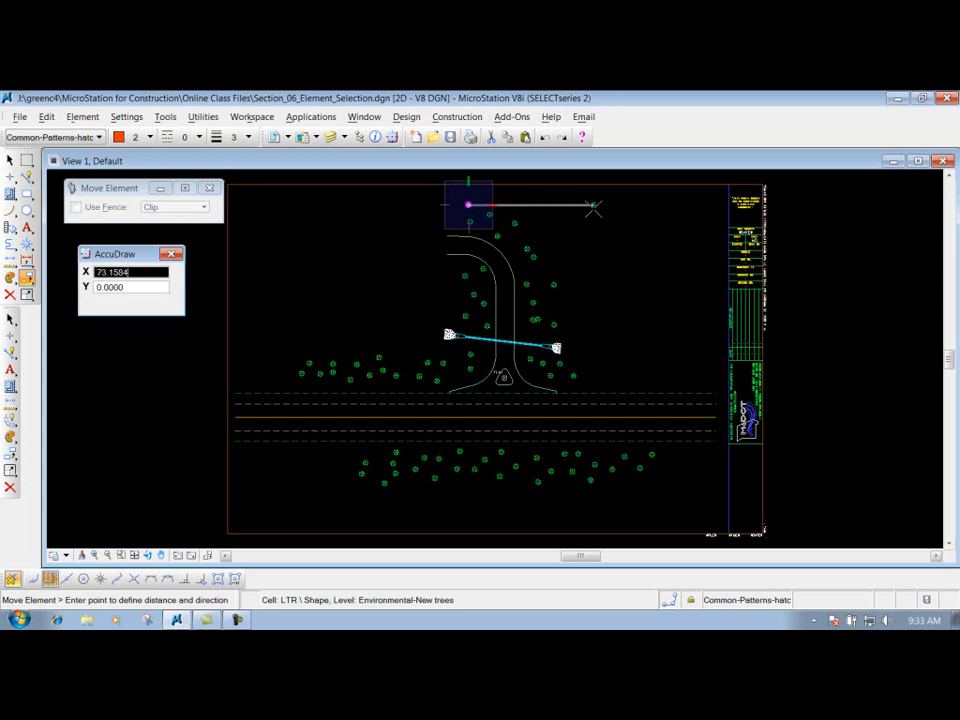
key(Return)
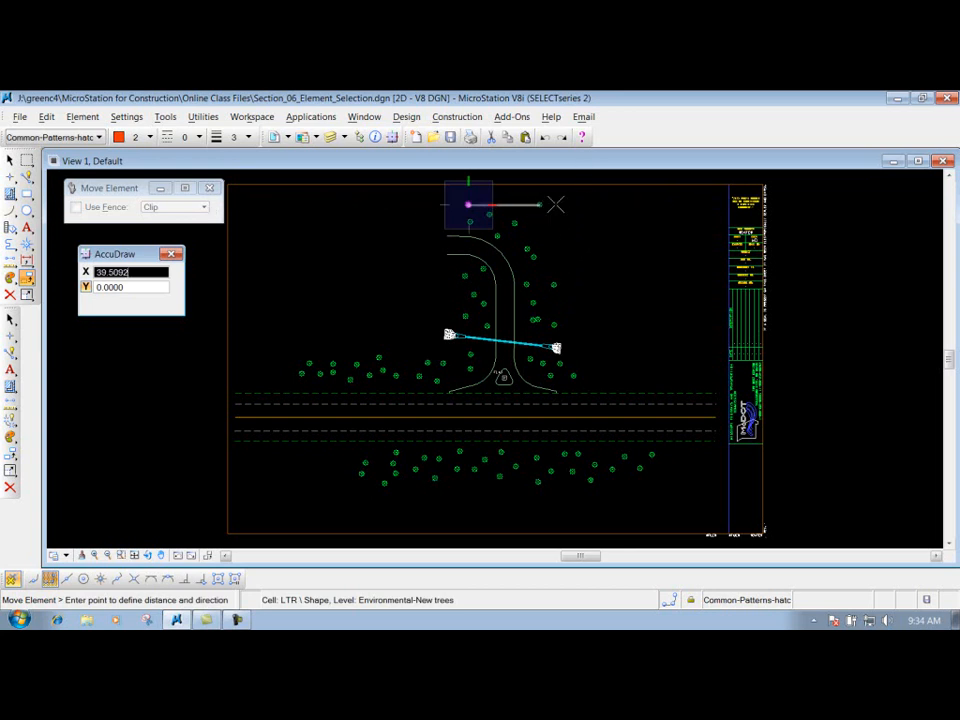
text(70)
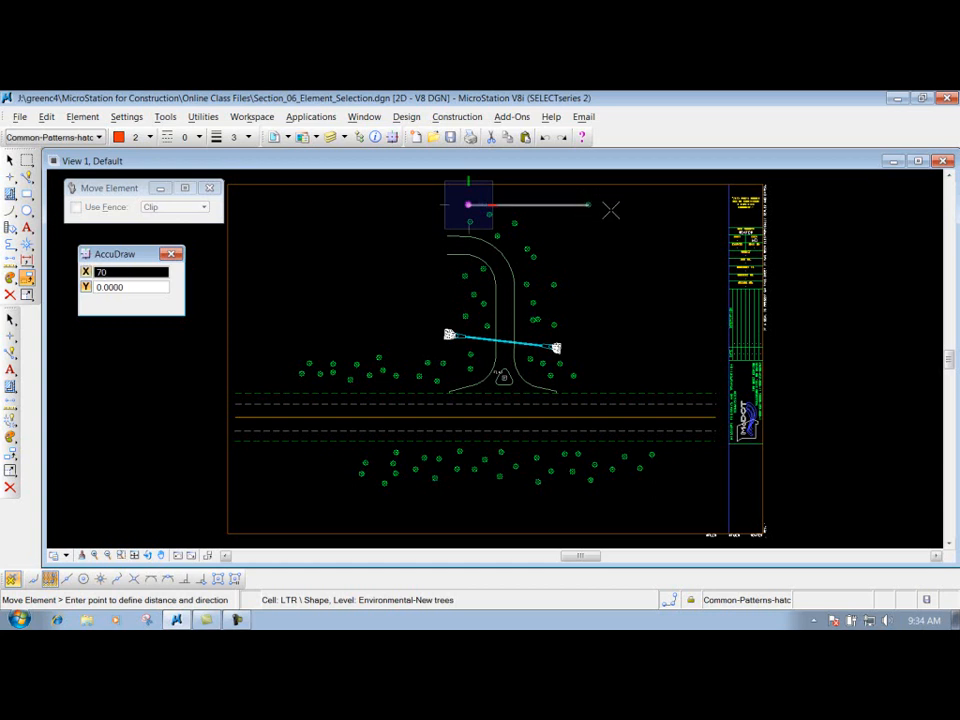
click(600, 205)
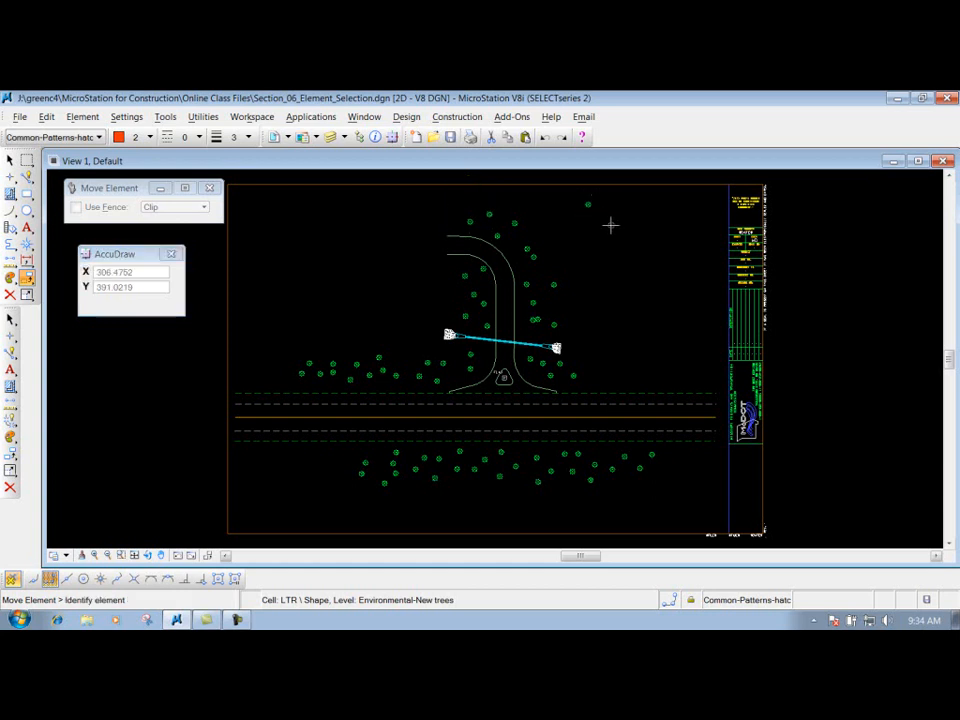
click(546, 138)
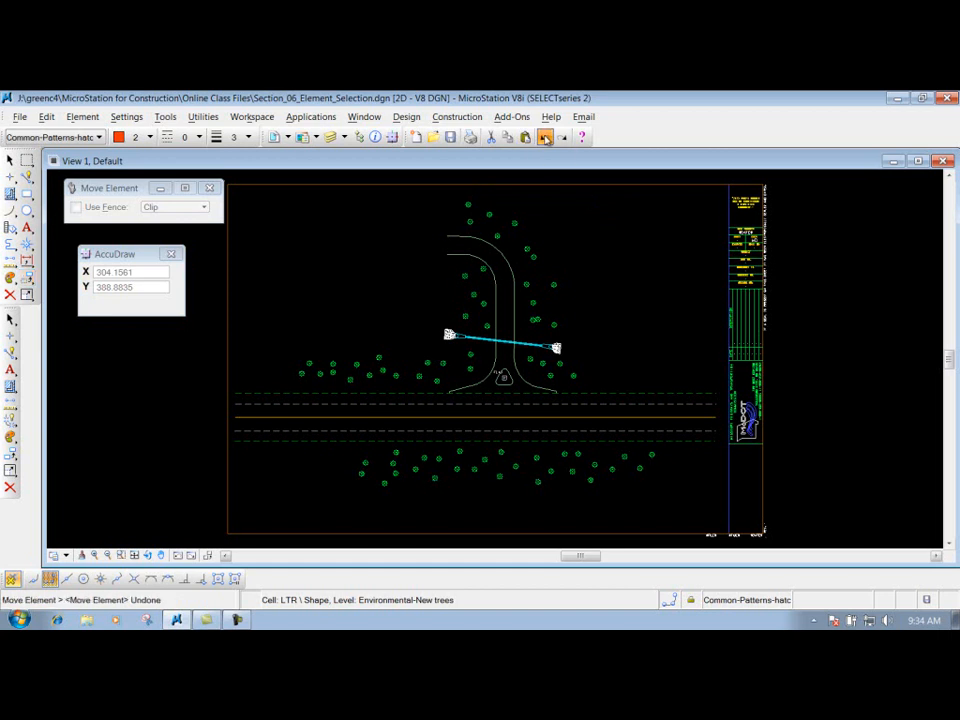
- Try SmartLine placement with an axis value locked, starting in the open area and again from the driveway's inner edge endpoint
click(27, 177)
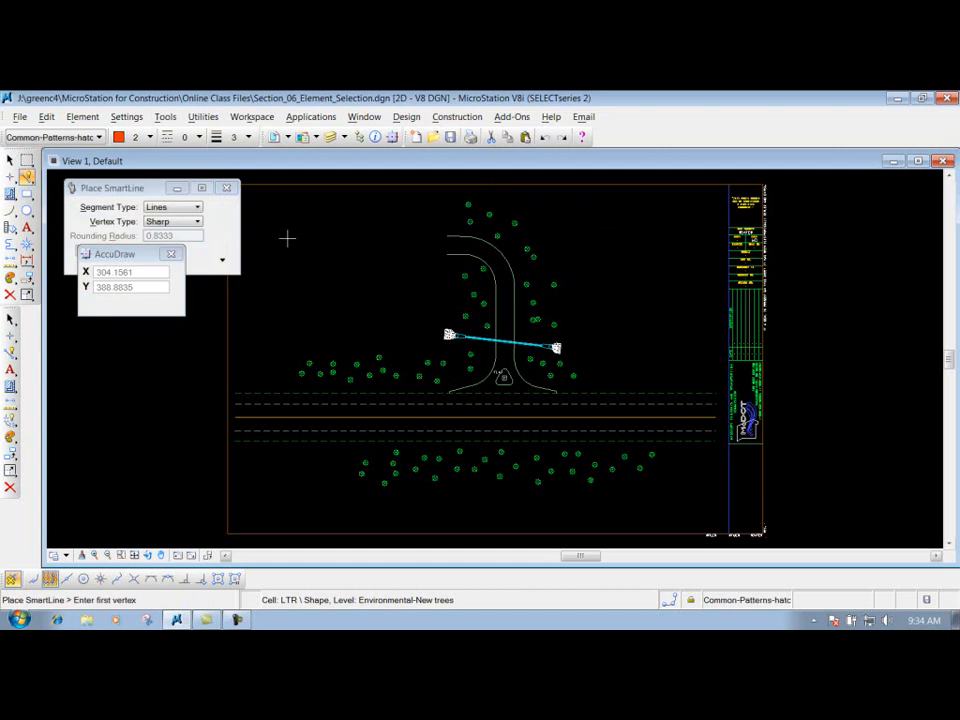
click(294, 294)
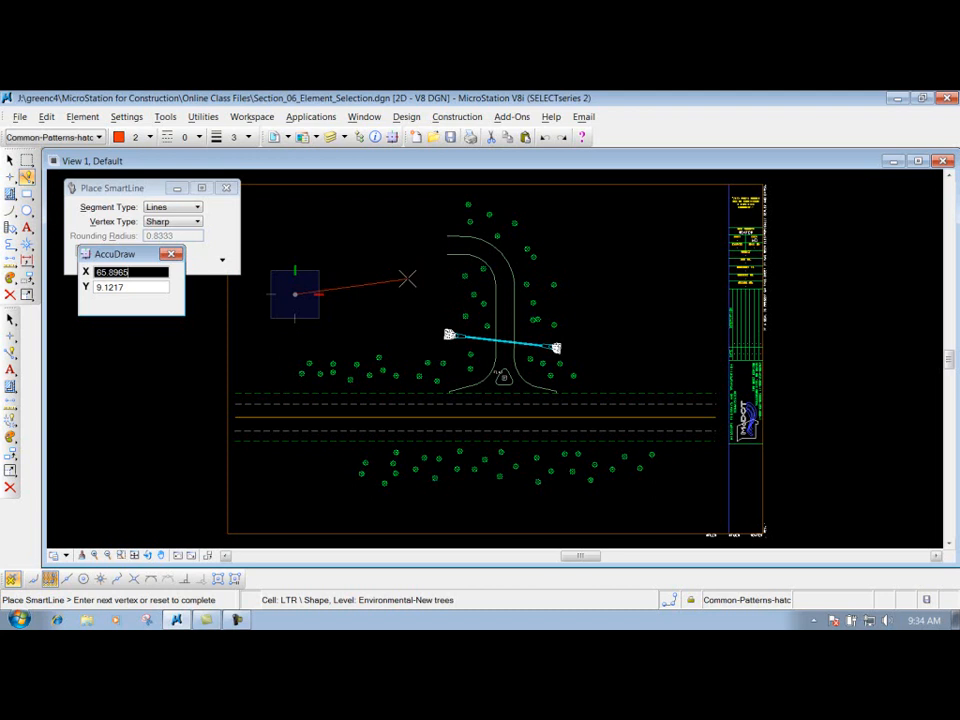
key(Return)
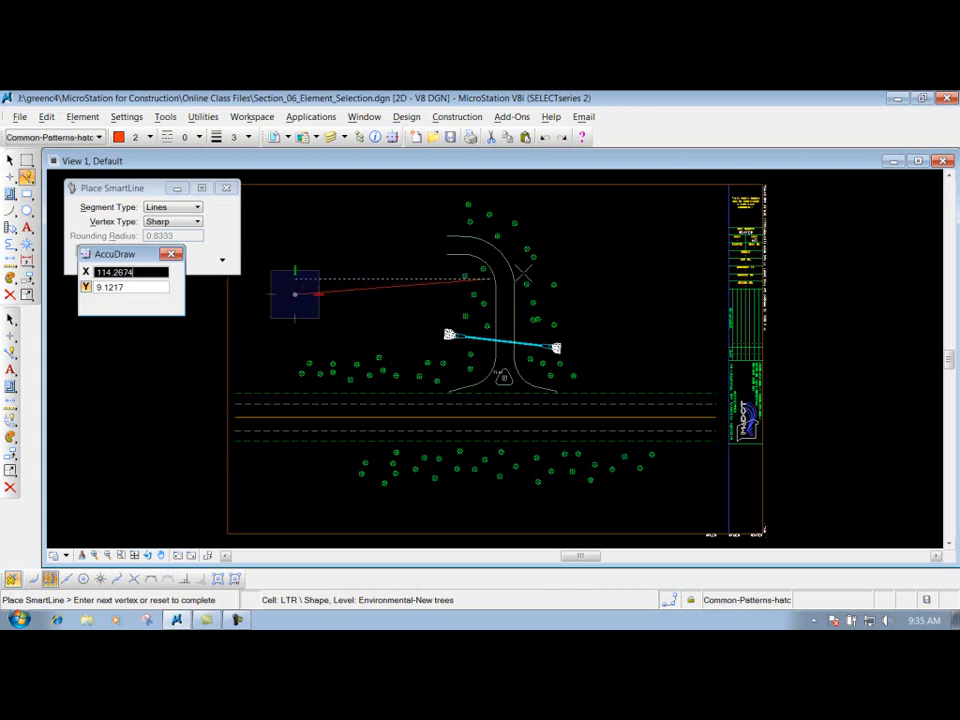
right_click(370, 301)
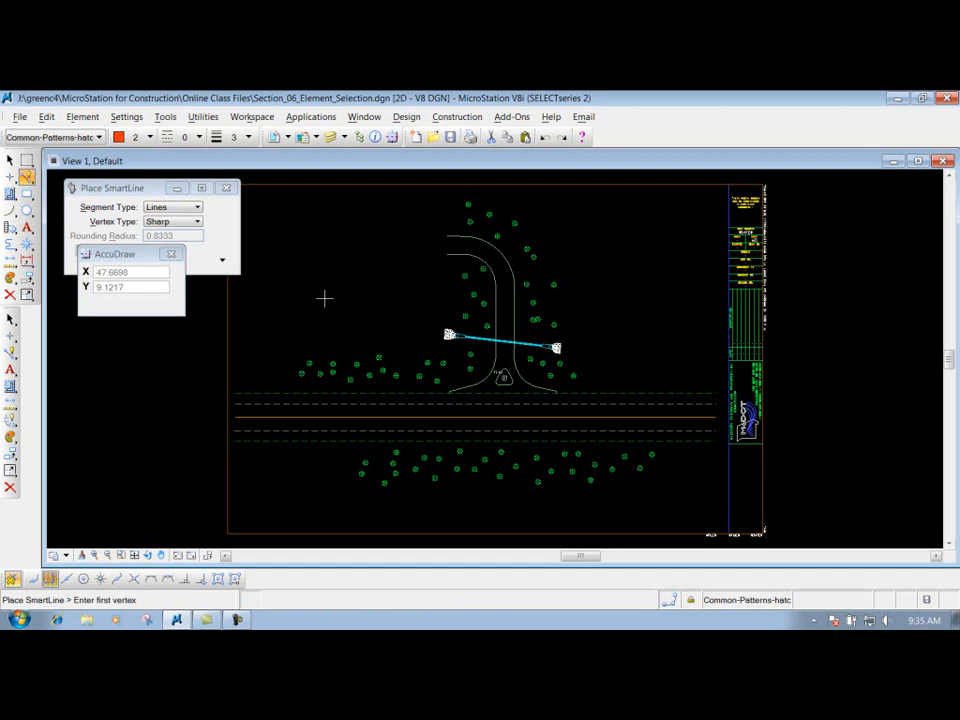
click(447, 255)
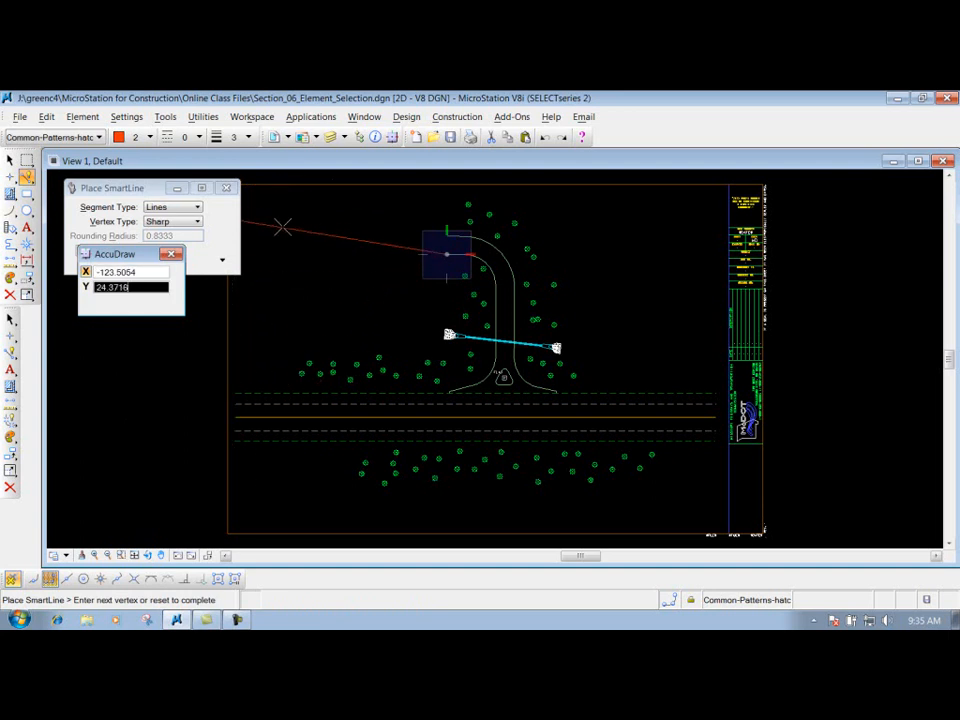
right_click(302, 270)
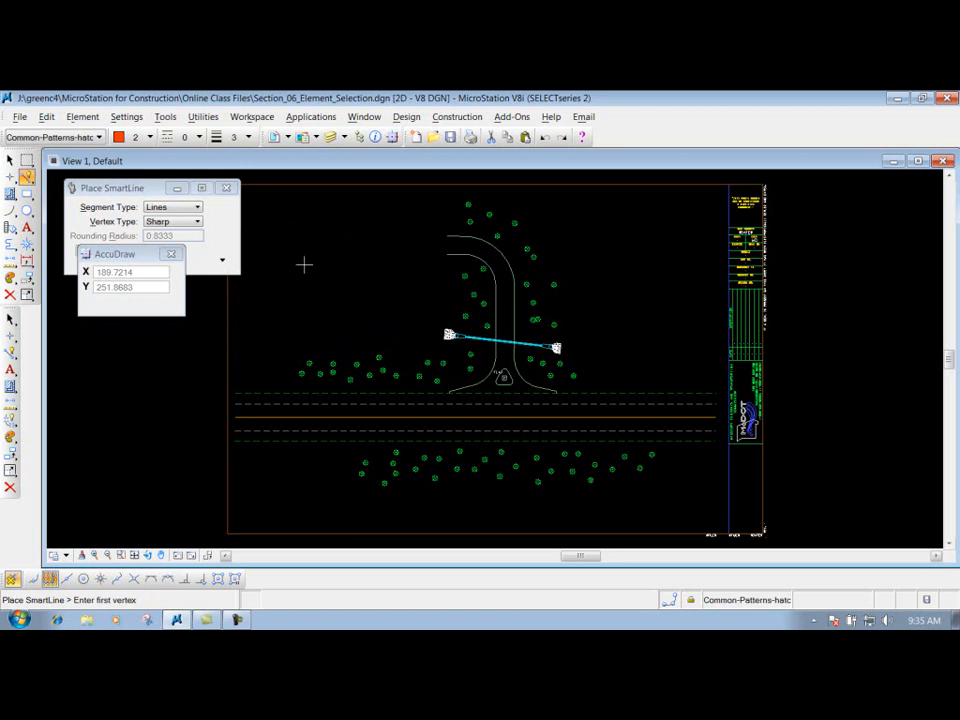
drag(119, 258, 118, 322)
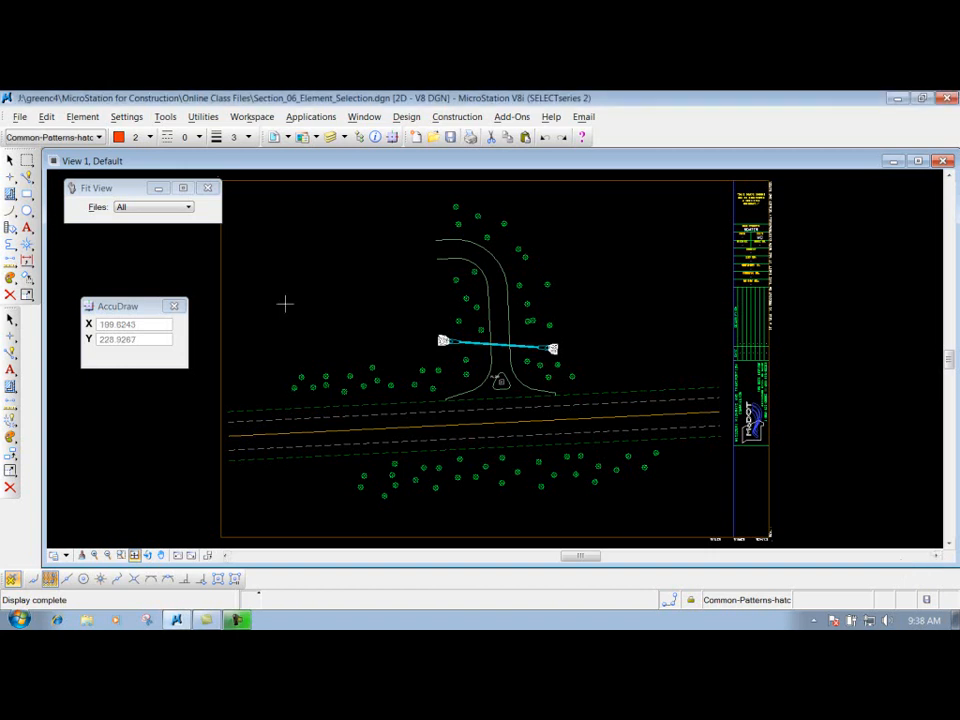
drag(114, 305, 109, 246)
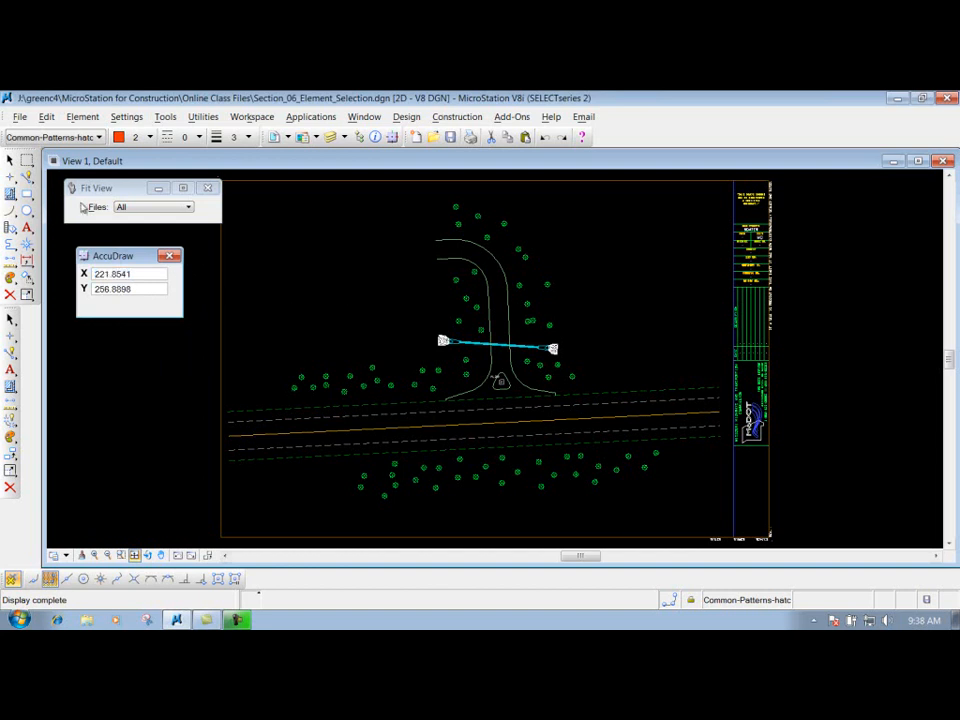
click(27, 176)
drag(124, 253, 118, 321)
click(283, 307)
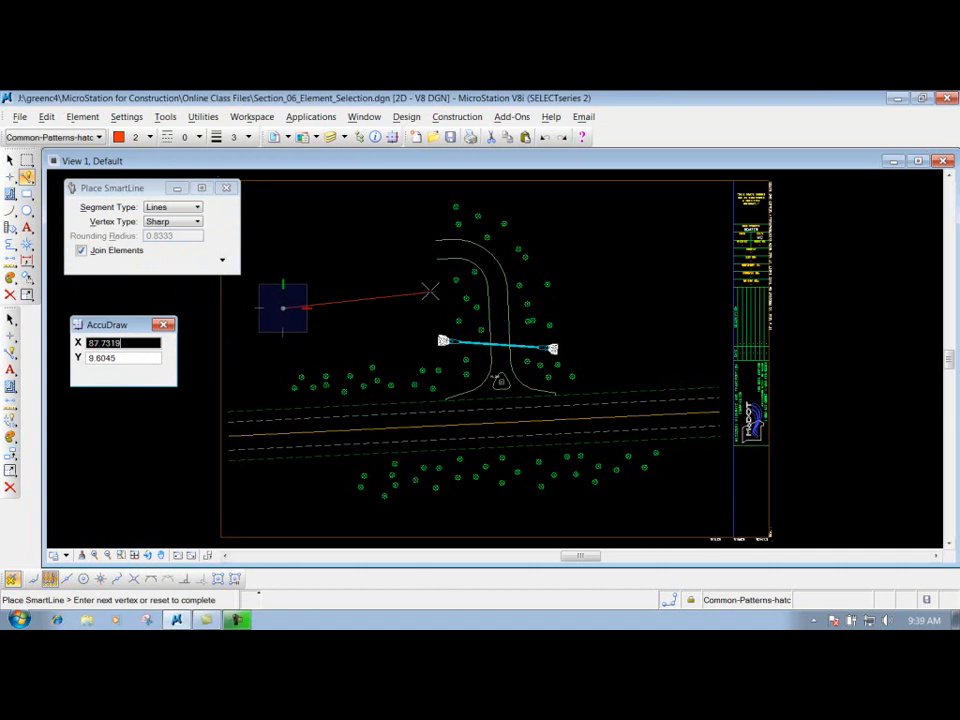
right_click(372, 341)
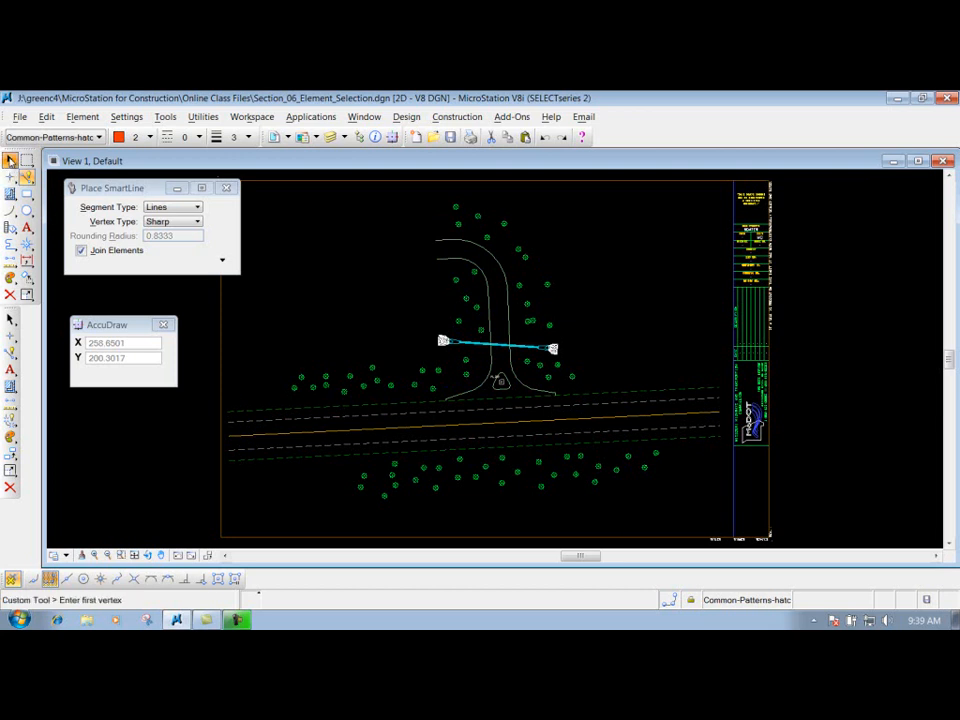
- Start a new individual selection with the arc on the inner bend of the driveway
click(9, 160)
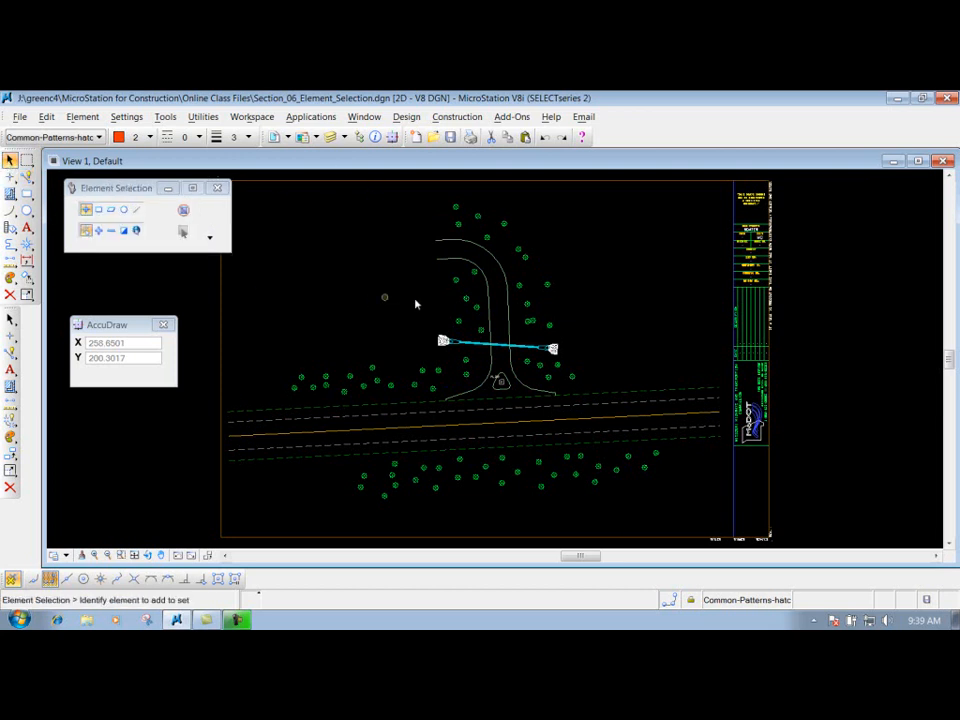
drag(523, 390, 499, 381)
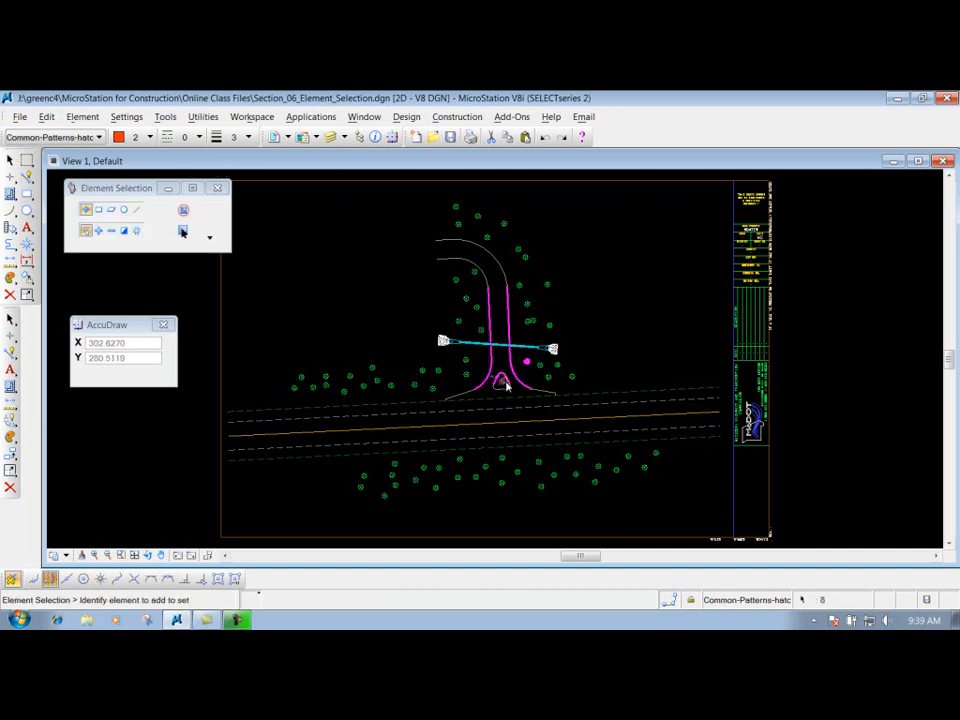
click(99, 213)
click(86, 213)
click(474, 264)
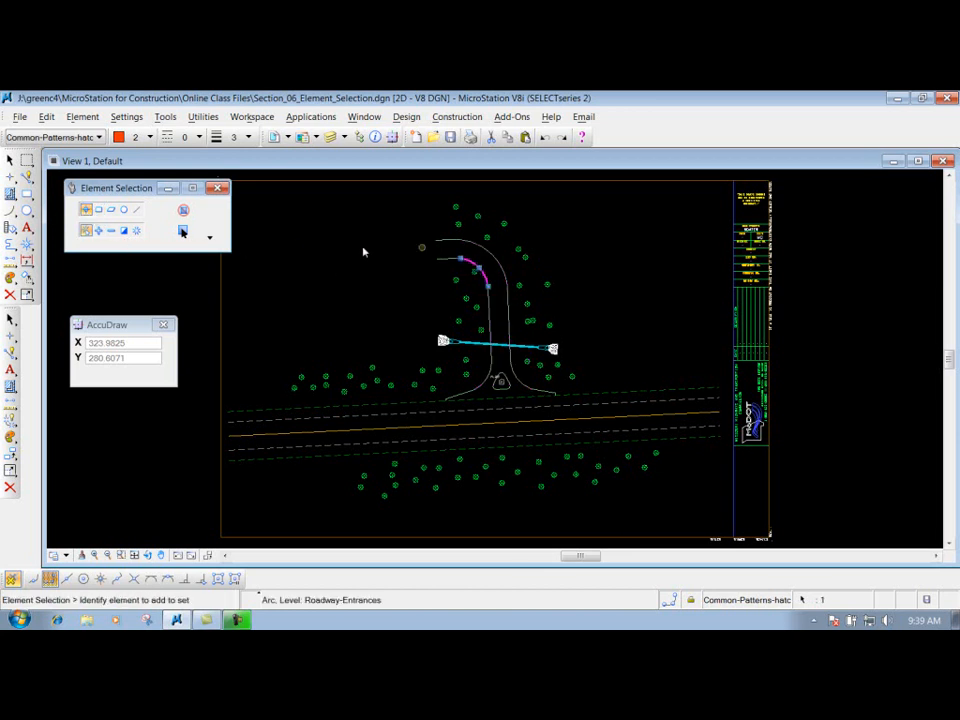
- Add the driveway's upper end lines, outer bend arc and straight side edge to the selection set
click(98, 230)
click(447, 259)
click(446, 240)
click(490, 256)
click(510, 307)
- Add the FLAG label, its triangular symbol and the driveway's lower curves and flared ends to the selection
scroll(501, 351, up, 5)
click(490, 432)
drag(557, 514, 443, 414)
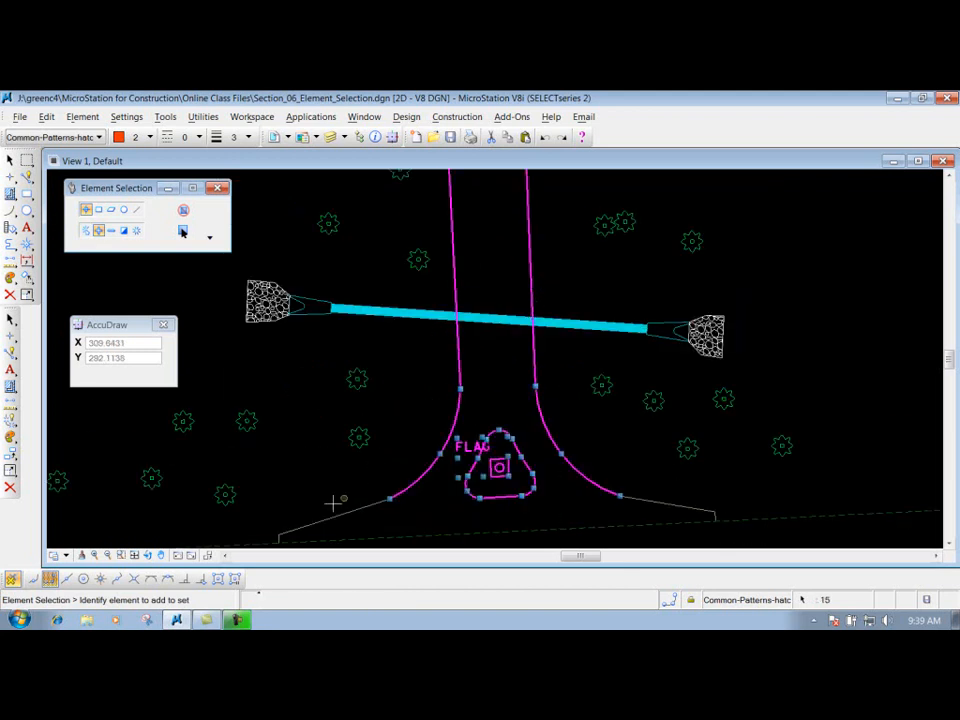
click(344, 515)
click(671, 505)
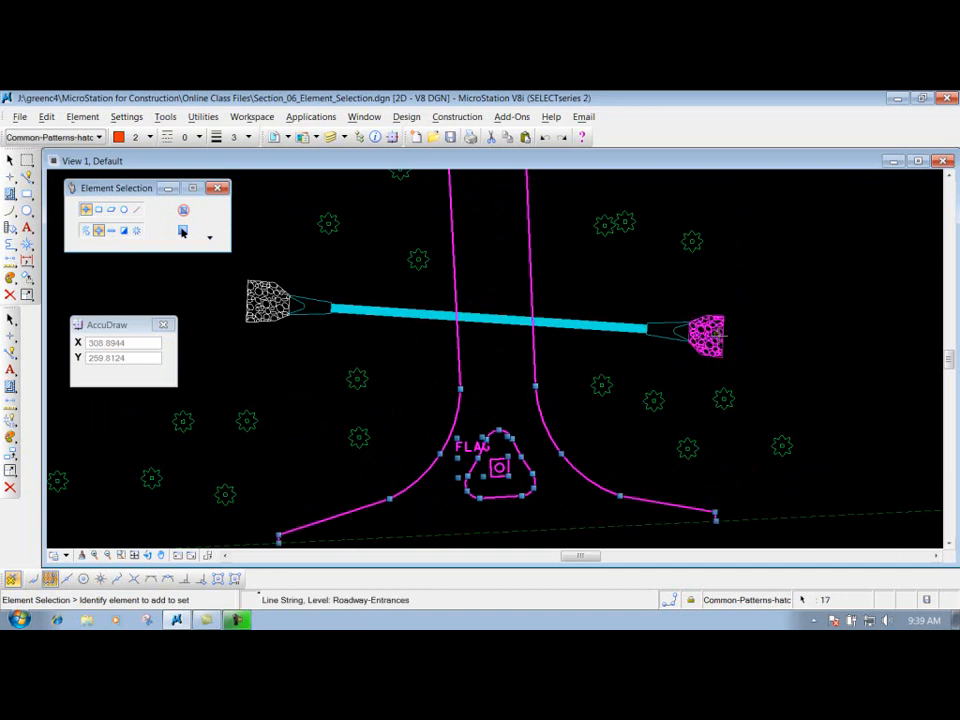
- Add the culvert pipe with its end sections and rock aprons to the selection
mouse_move(738, 364)
mouse_down()
mouse_move(525, 302)
mouse_move(381, 291)
mouse_move(326, 326)
mouse_up()
drag(378, 349, 251, 276)
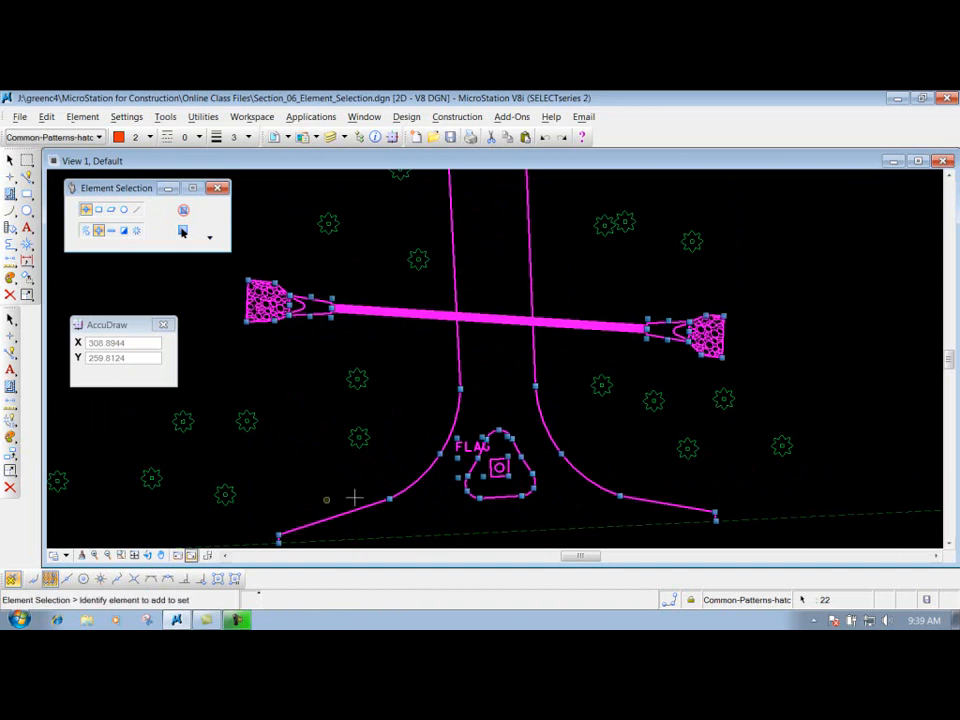
- Turn off the display of selection handles on the selected driveway and culvert elements
scroll(372, 494, down, 2)
middle_drag(372, 494, 377, 448)
click(183, 231)
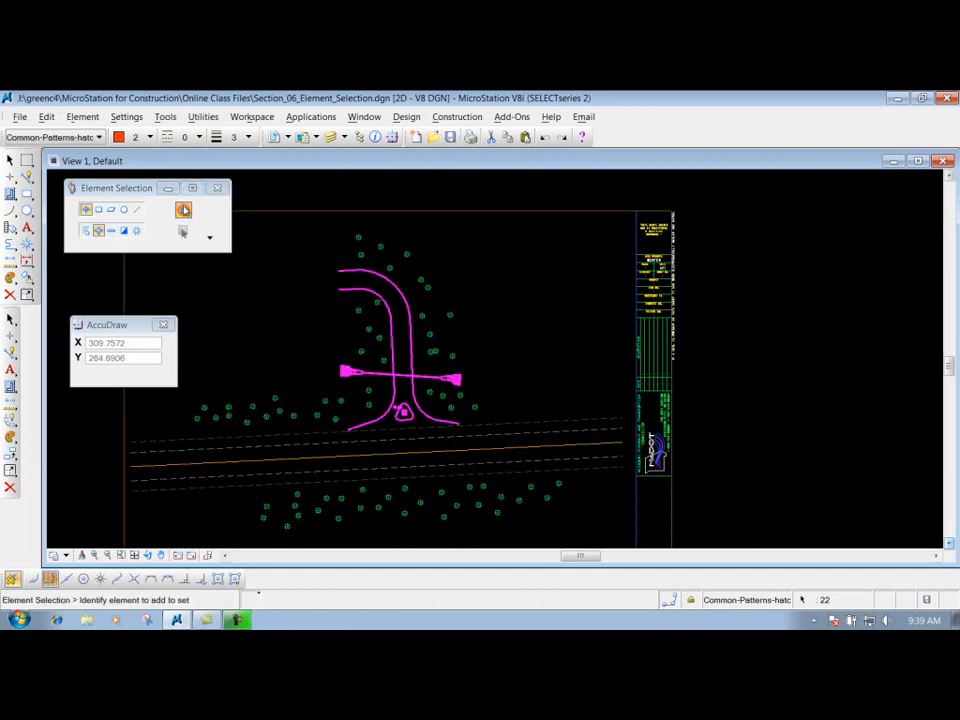
drag(107, 336, 117, 280)
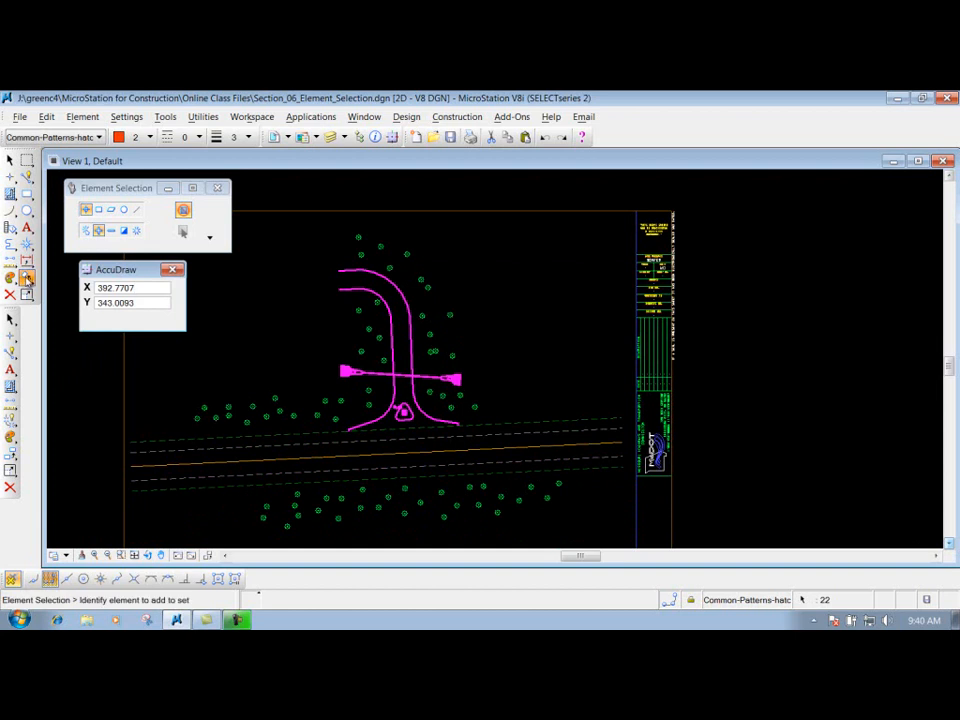
- Start moving the selection set, using the intersection of the driveway's right flared end and the upper green dashed line as base point
click(27, 277)
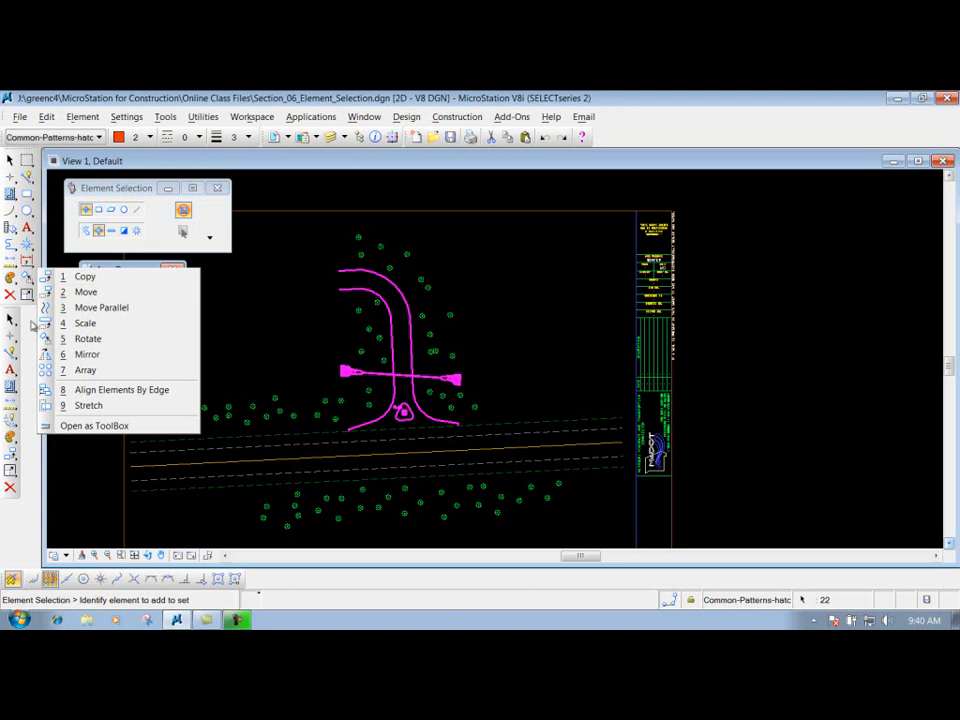
click(12, 452)
click(11, 453)
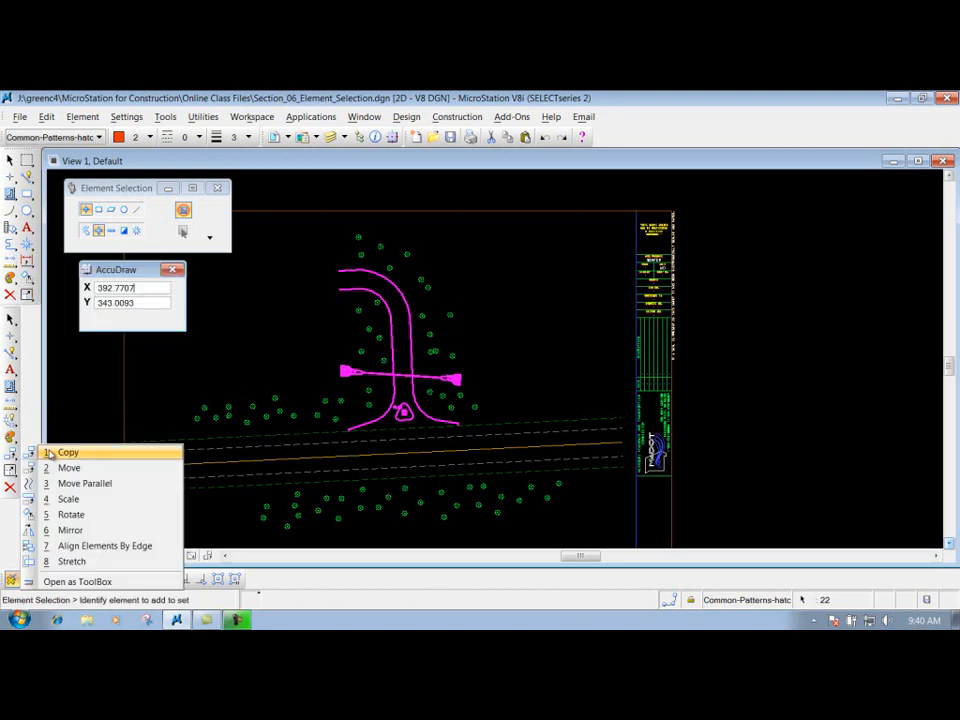
click(70, 468)
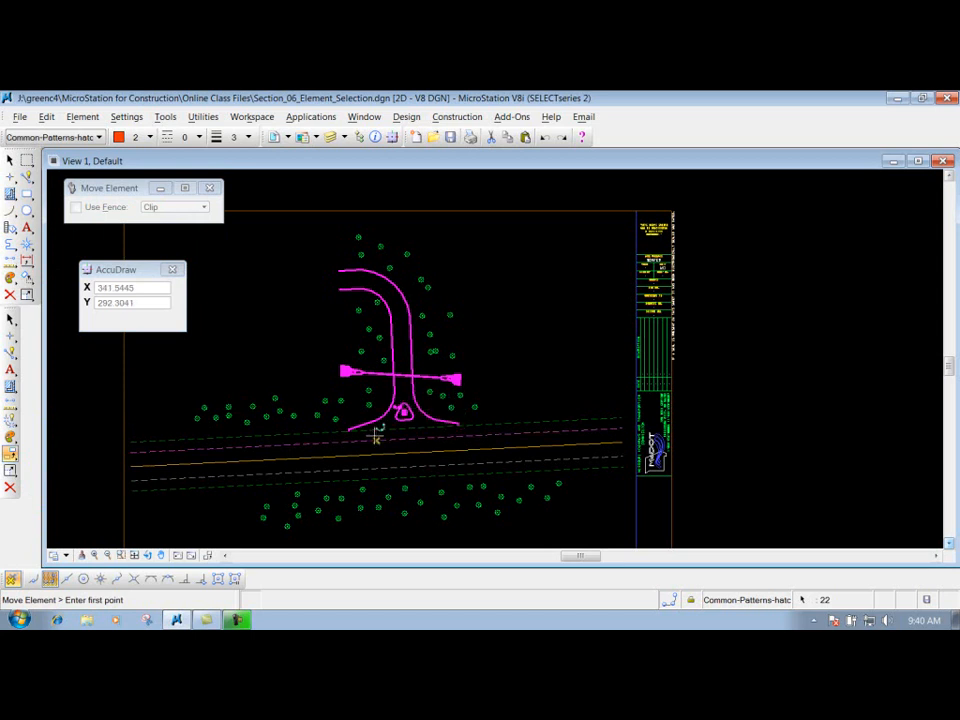
scroll(417, 436, up, 3)
mouse_move(116, 270)
mouse_down()
mouse_move(124, 253)
mouse_move(115, 254)
mouse_up()
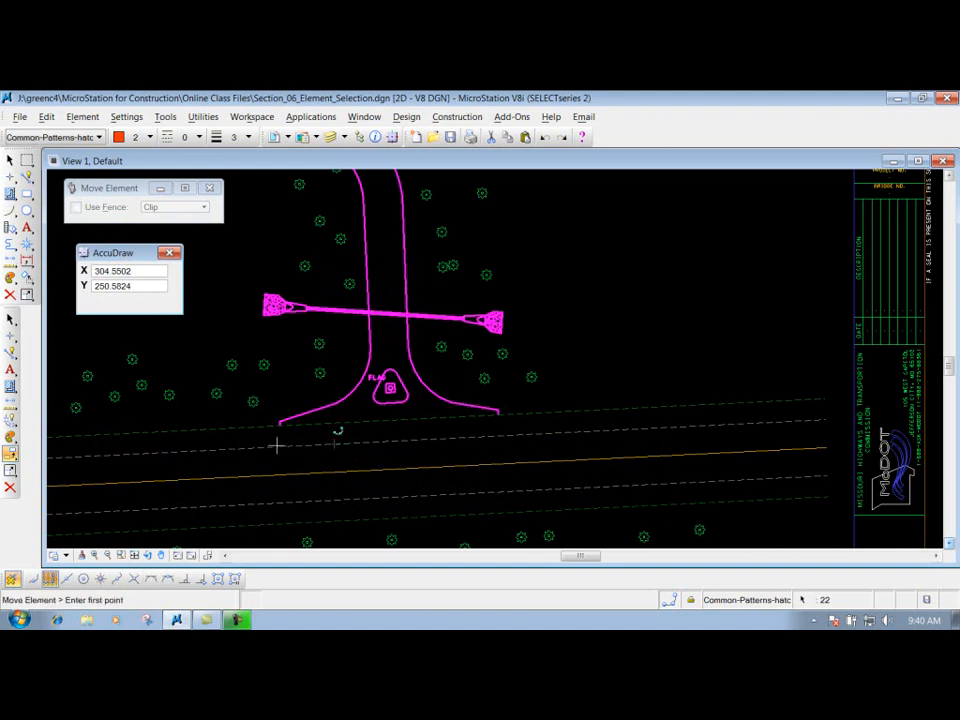
scroll(283, 432, up, 2)
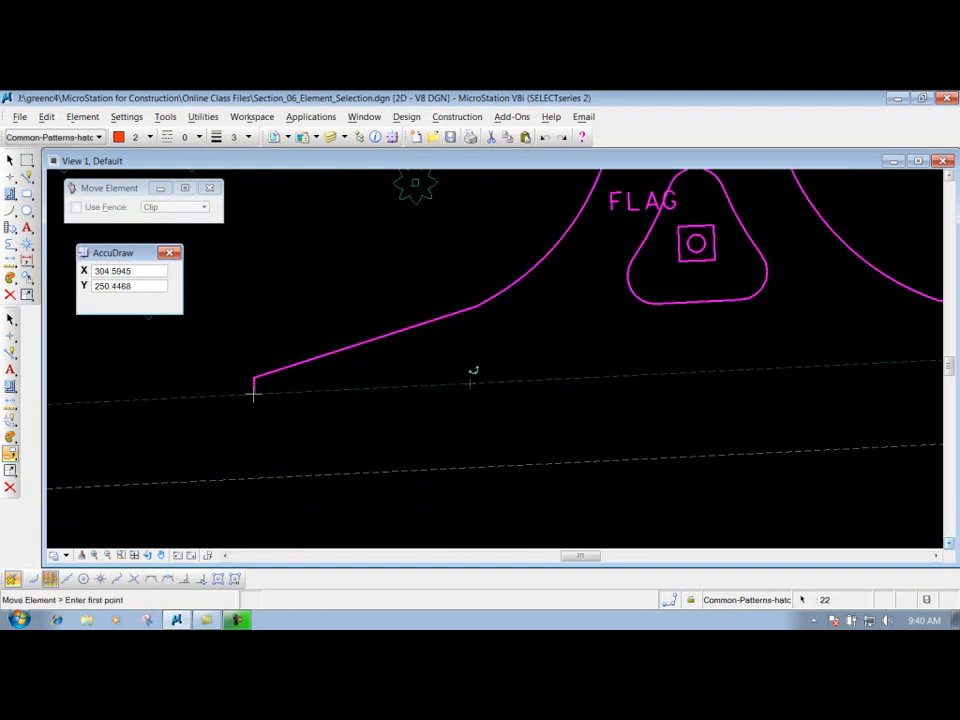
click(933, 556)
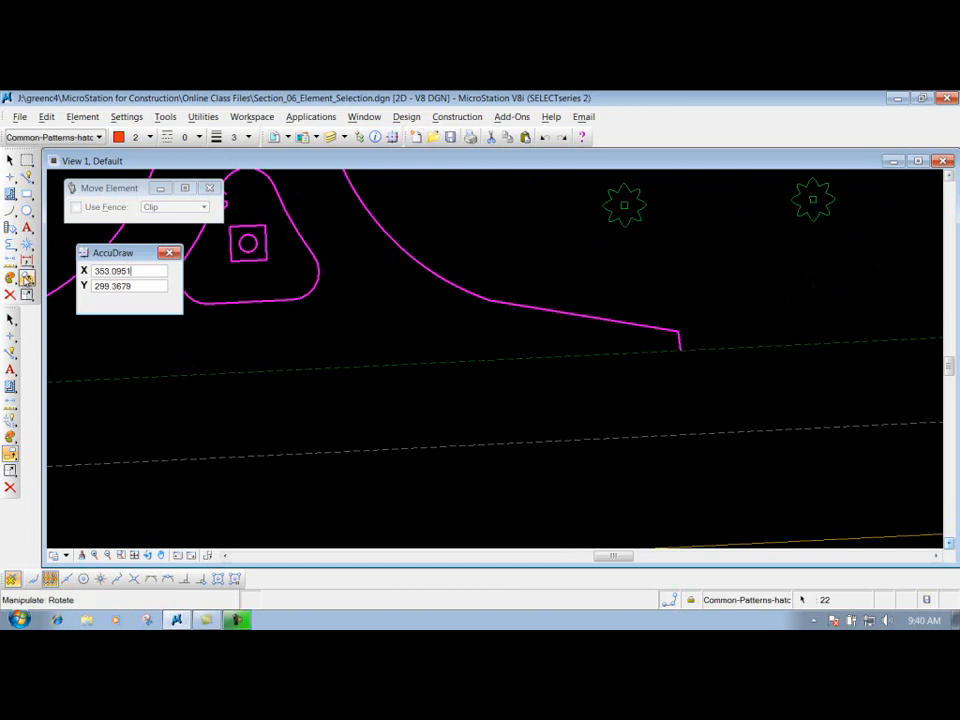
click(136, 580)
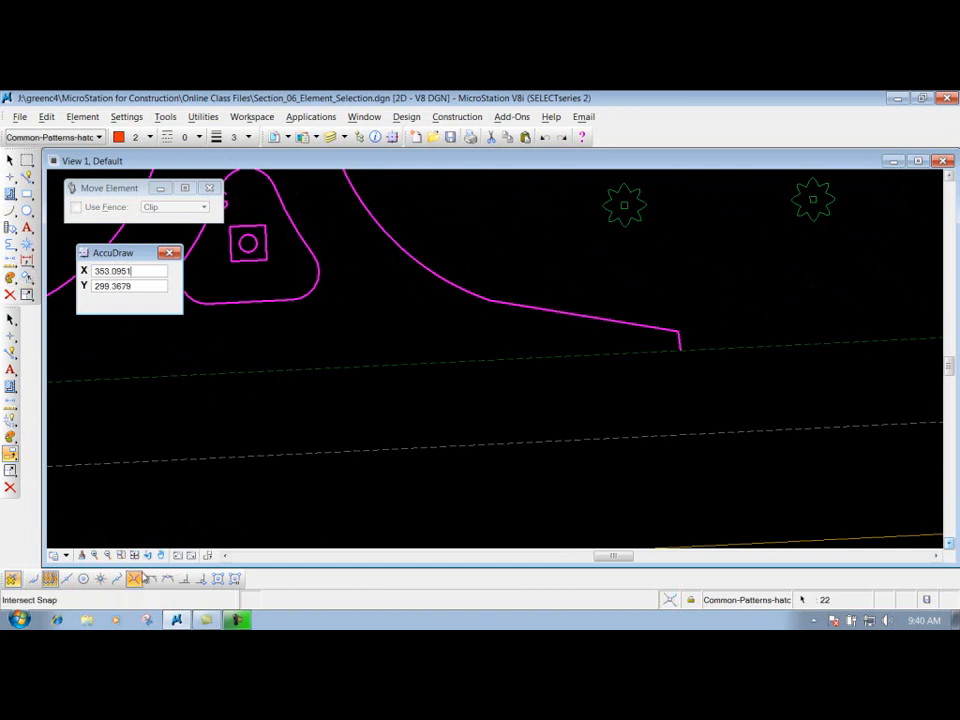
click(680, 345)
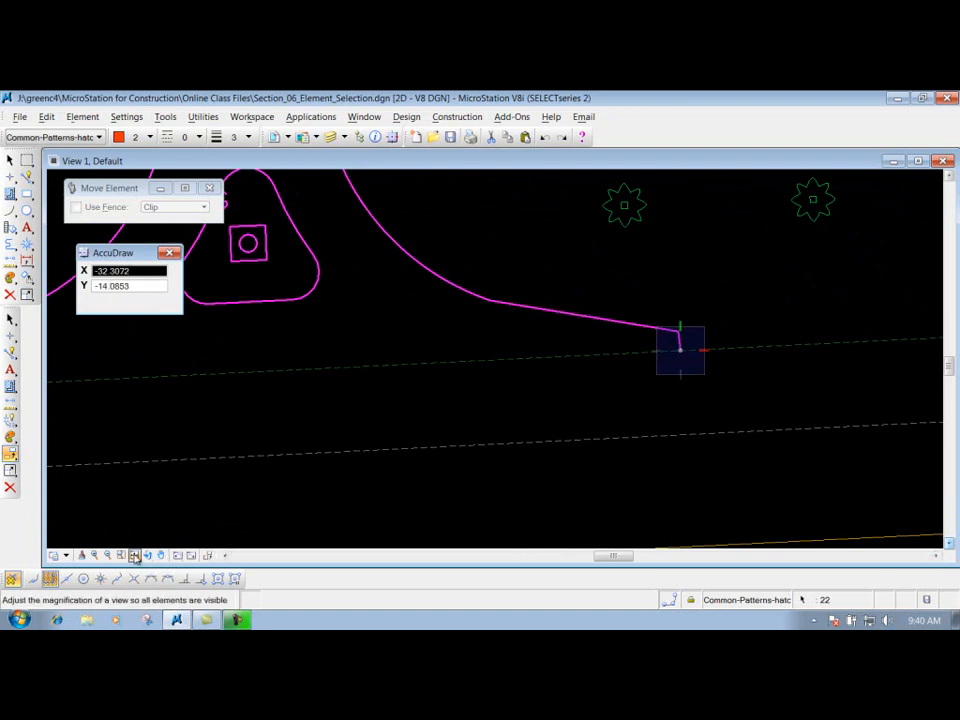
- Rotate the AccuDraw axes with Rotate Quick so the X axis follows the upper green dashed line toward its right end
scroll(599, 404, down, 2)
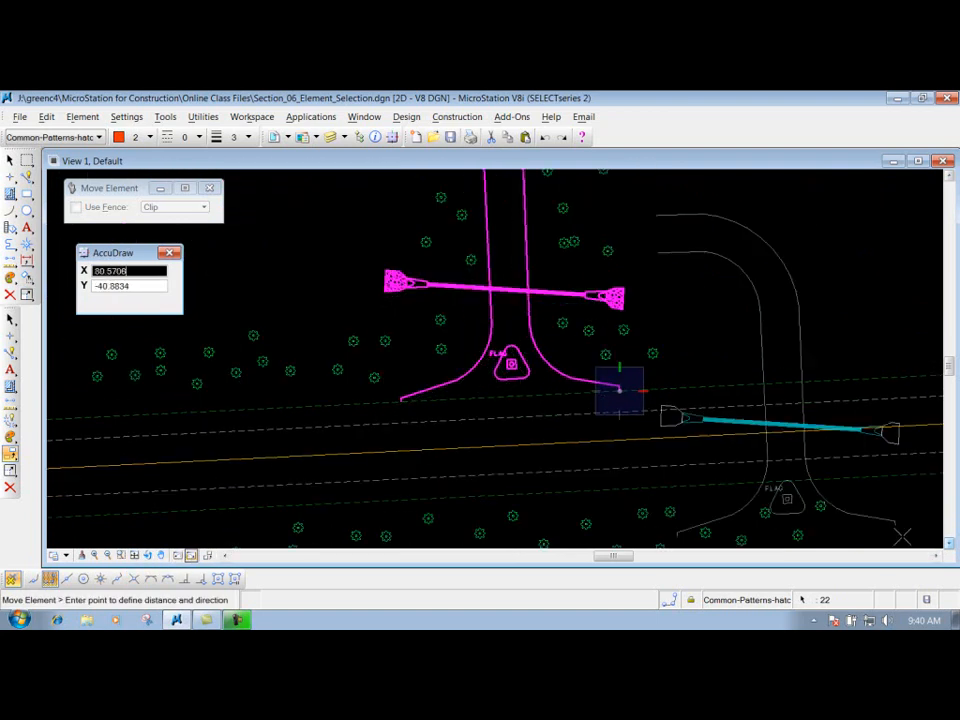
click(937, 556)
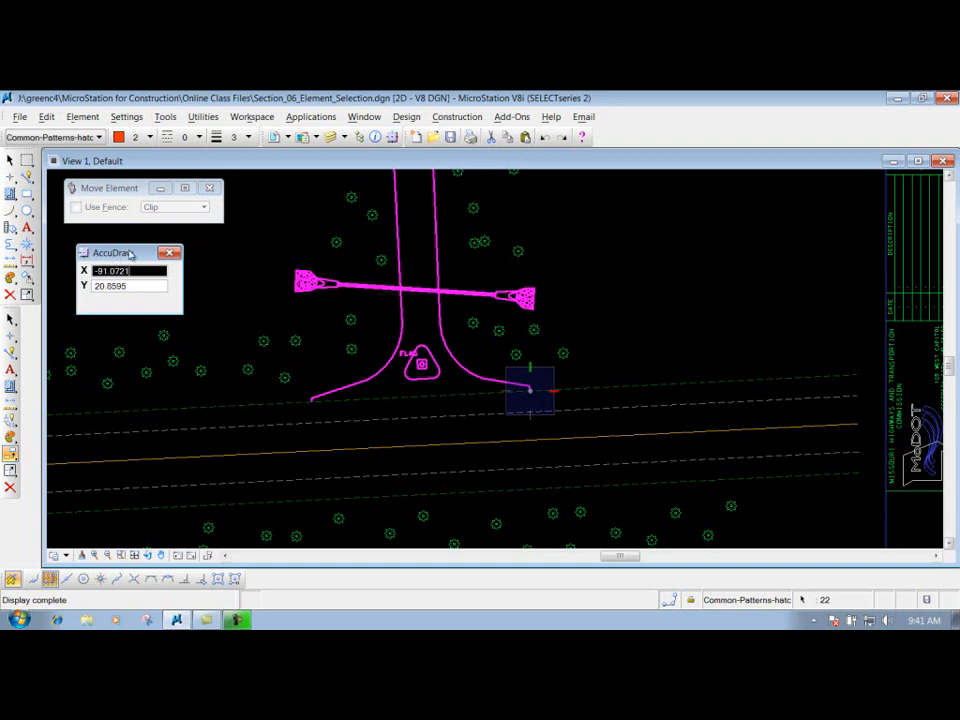
drag(122, 256, 124, 248)
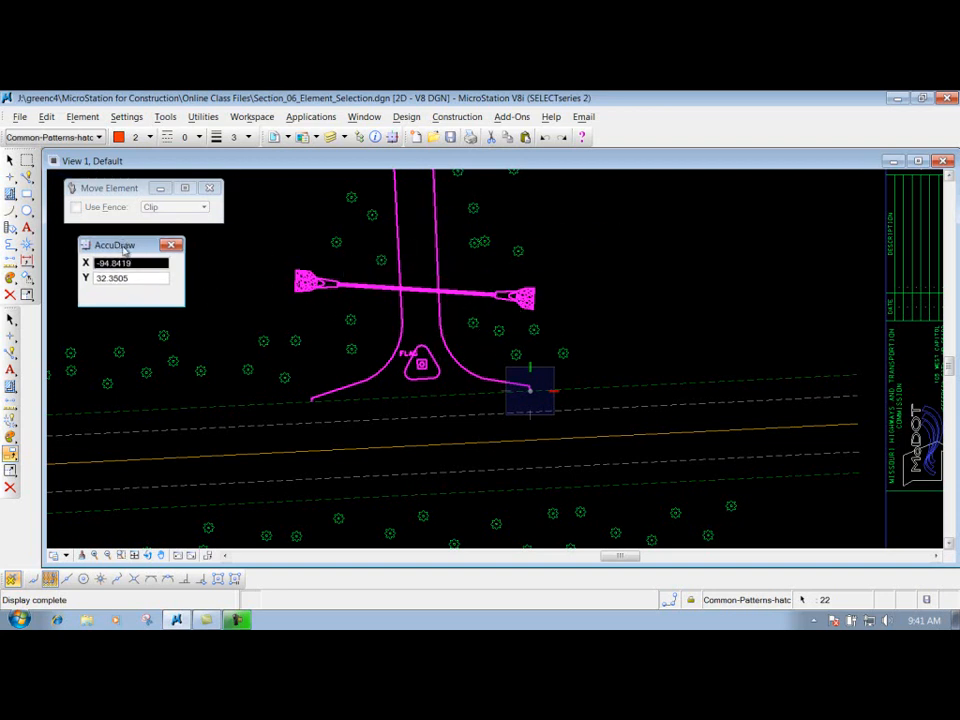
key(r)
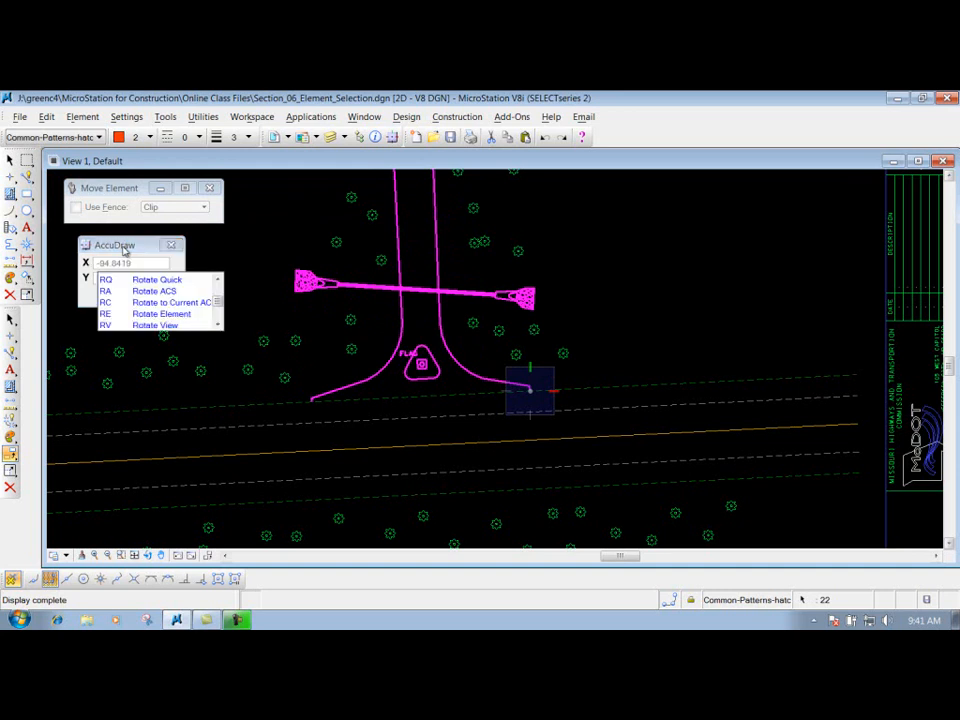
key(q)
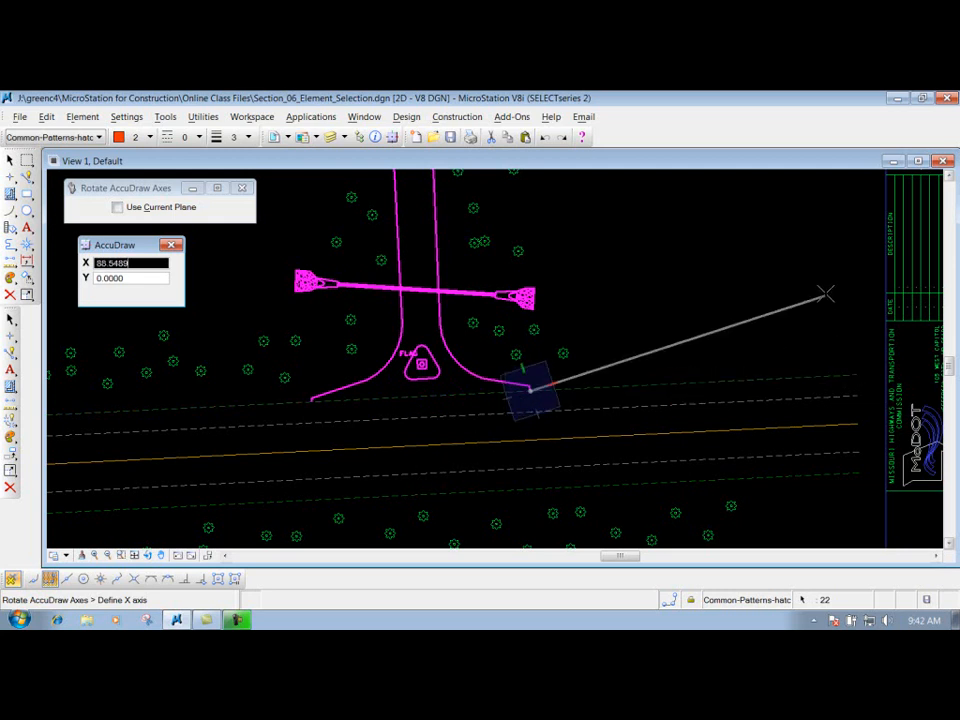
click(855, 374)
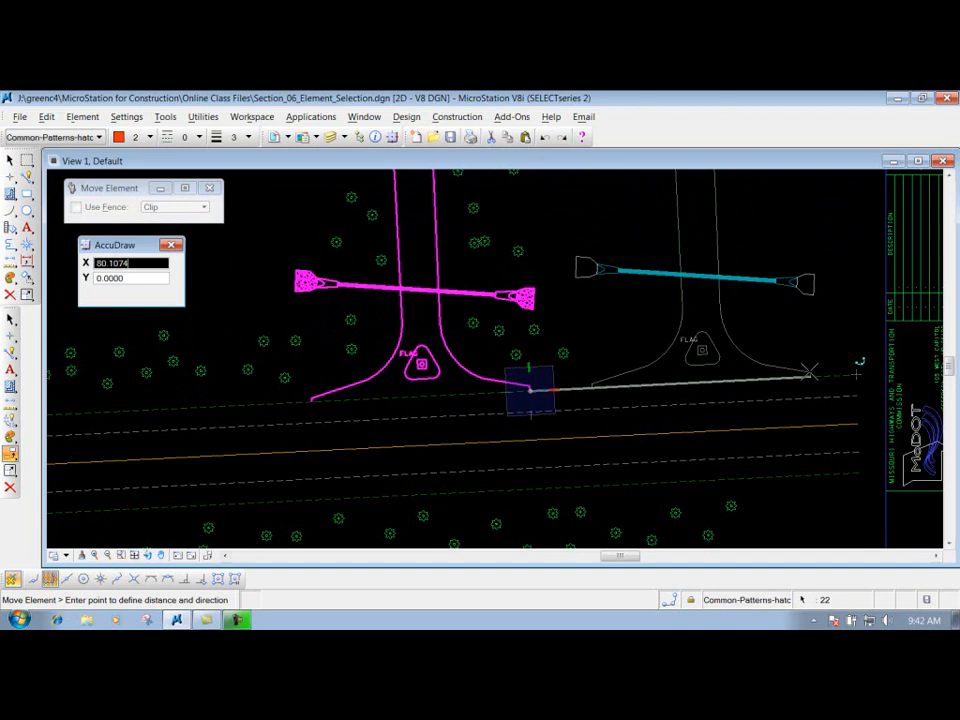
- Move the selection set 70 along the rotated X axis with no Y offset, and clear the selection
text(7)
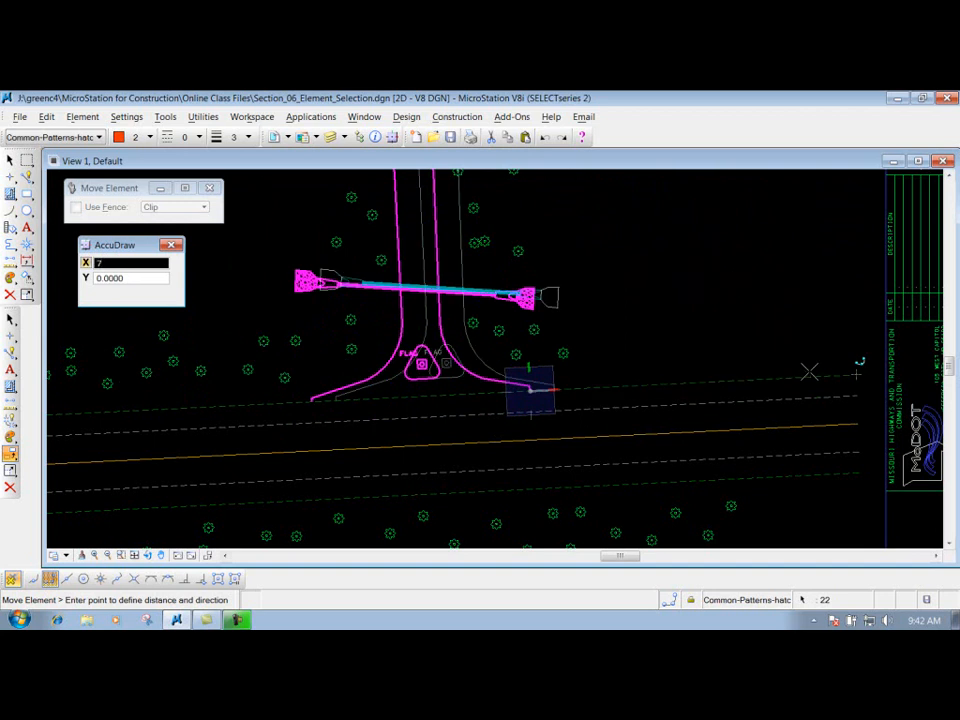
text(0)
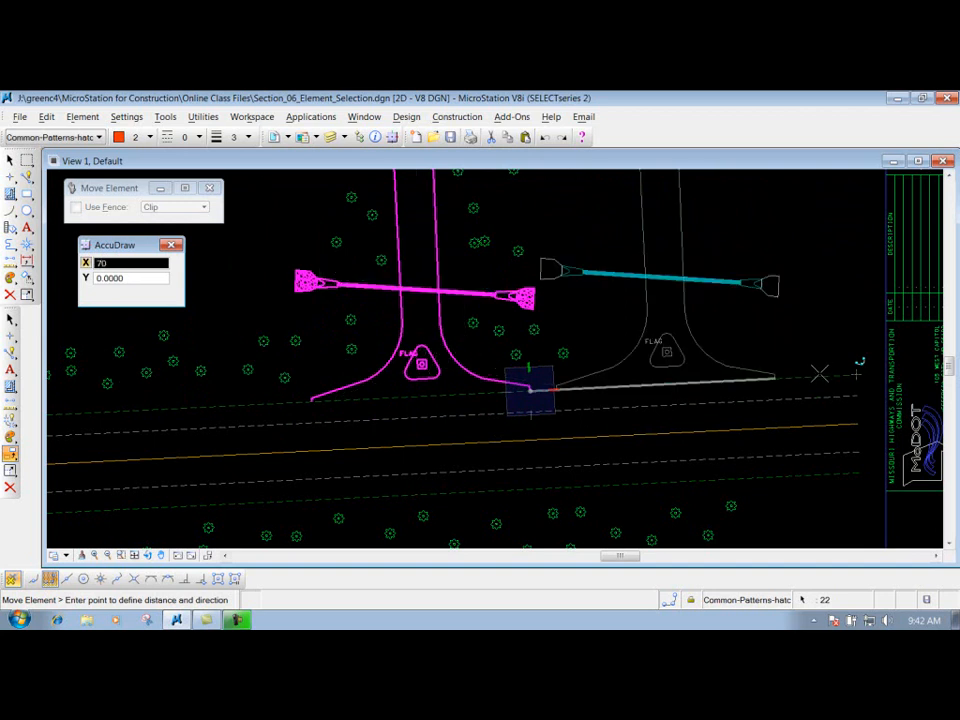
key(Tab)
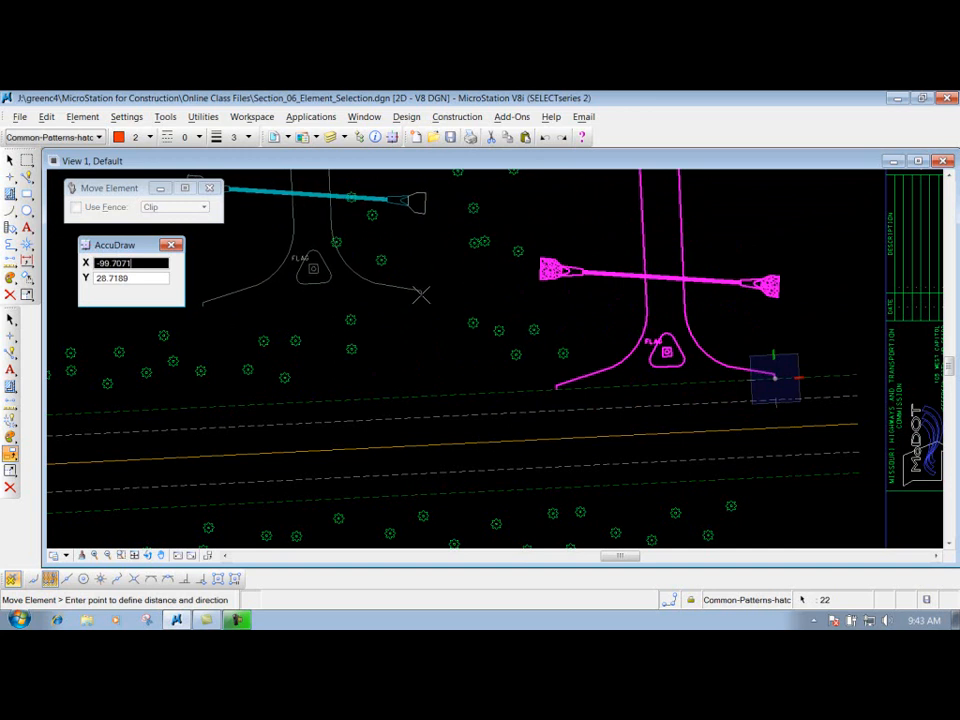
right_click(424, 290)
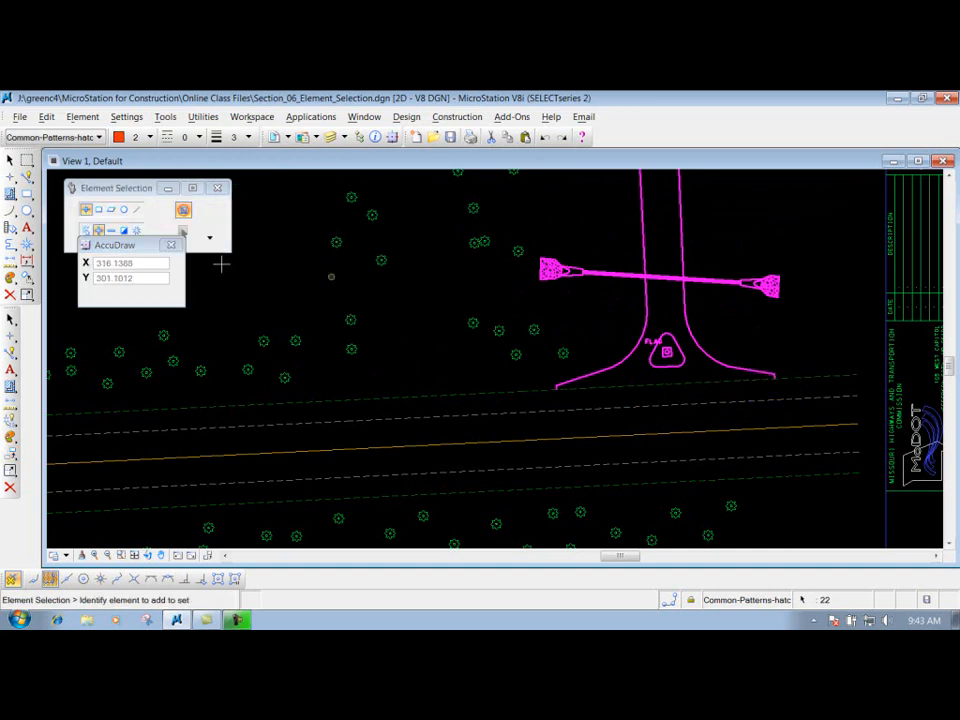
drag(123, 245, 118, 271)
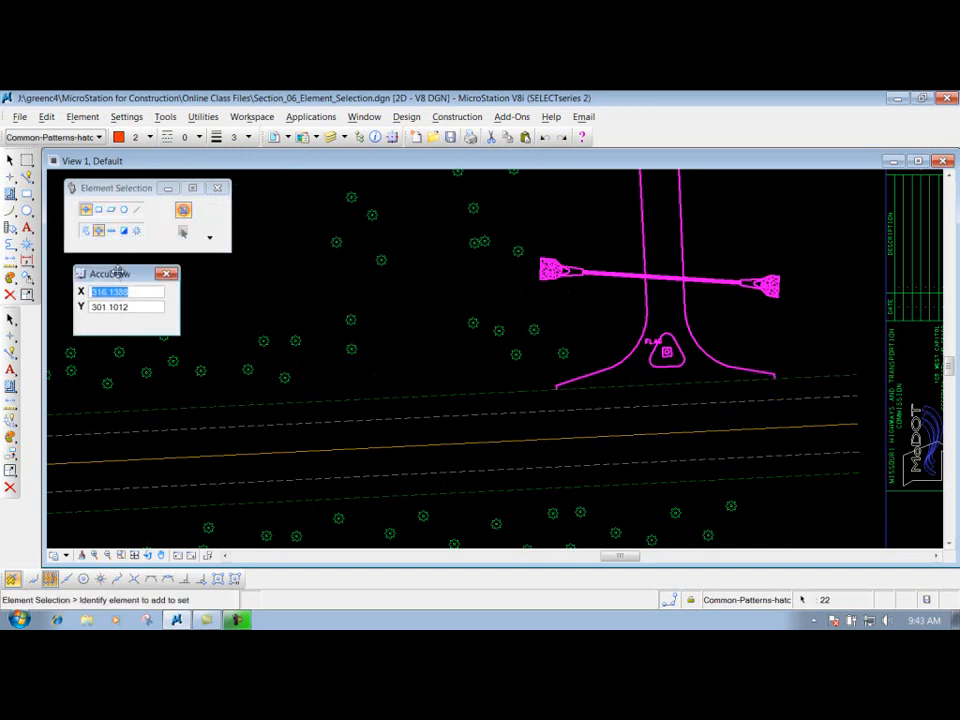
click(137, 231)
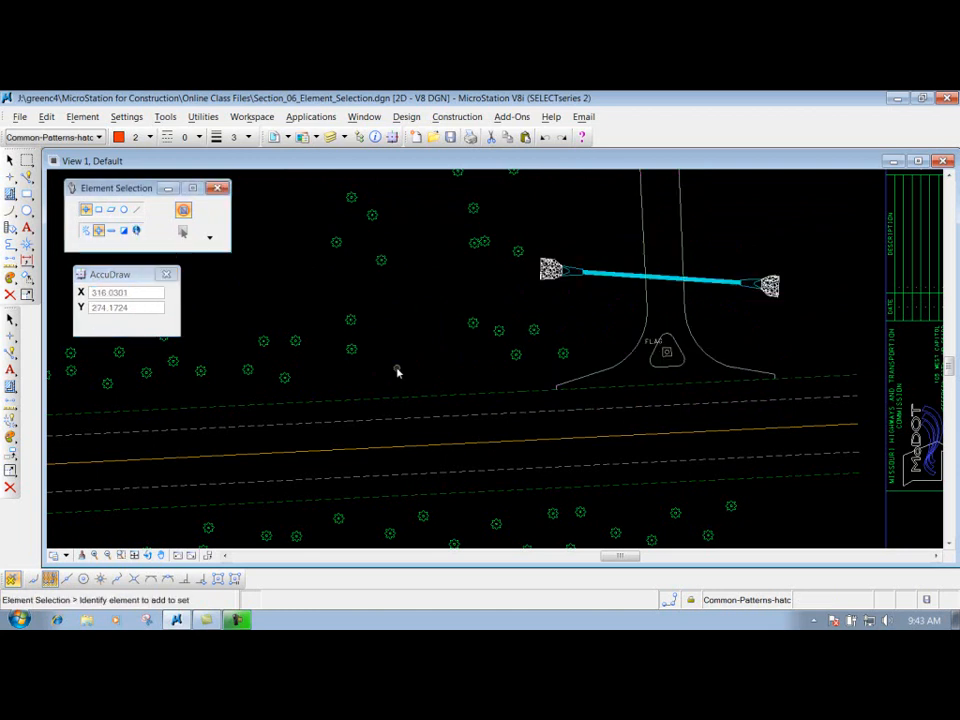
click(27, 177)
click(297, 292)
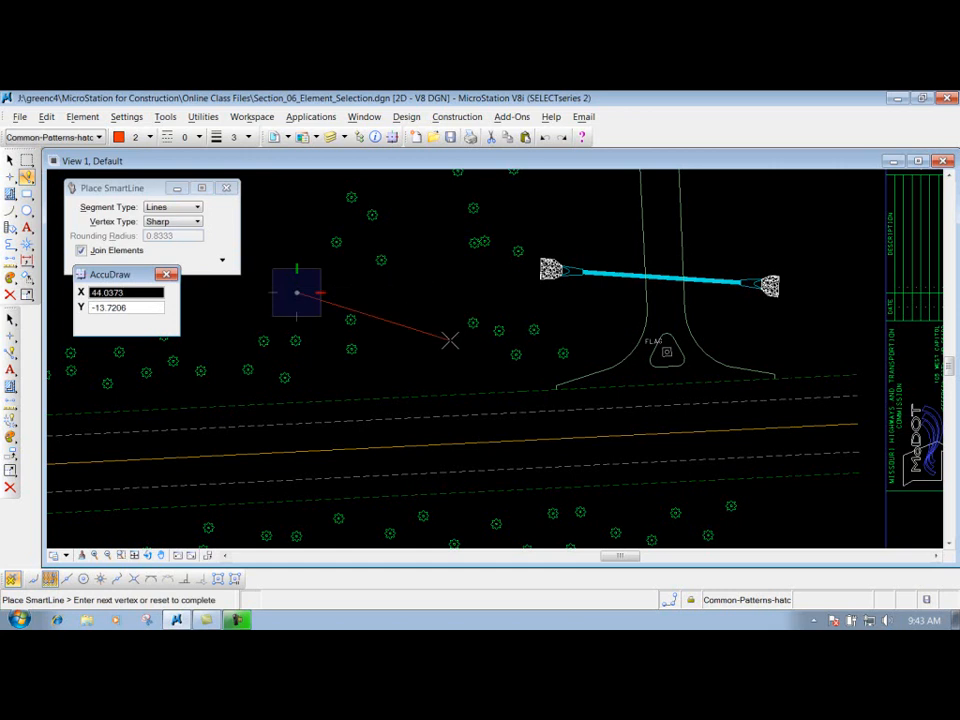
drag(97, 274, 102, 308)
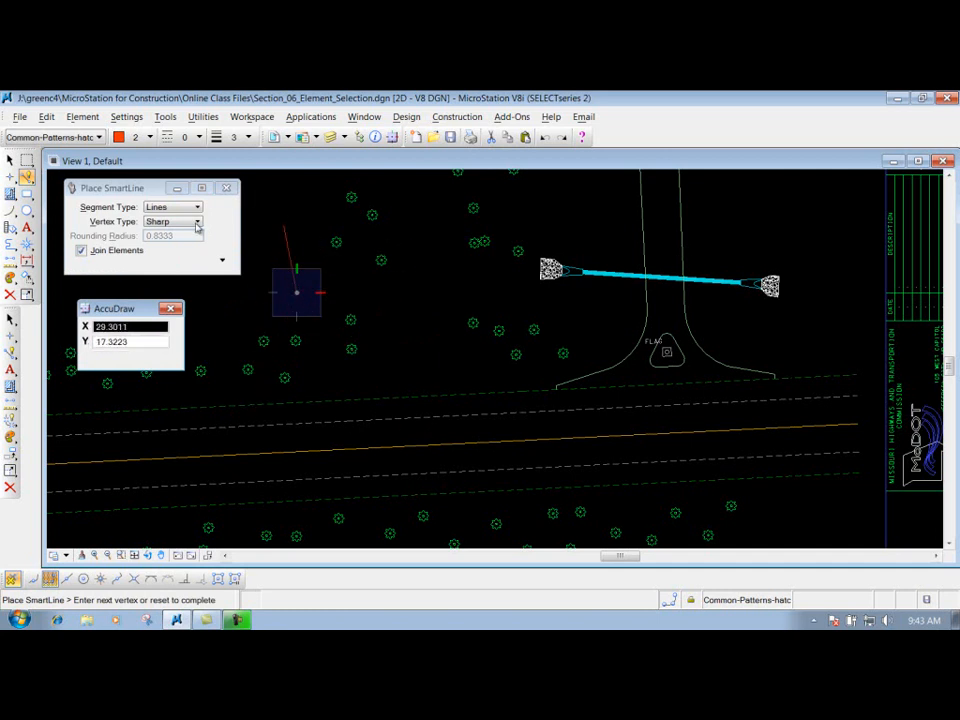
right_click(396, 332)
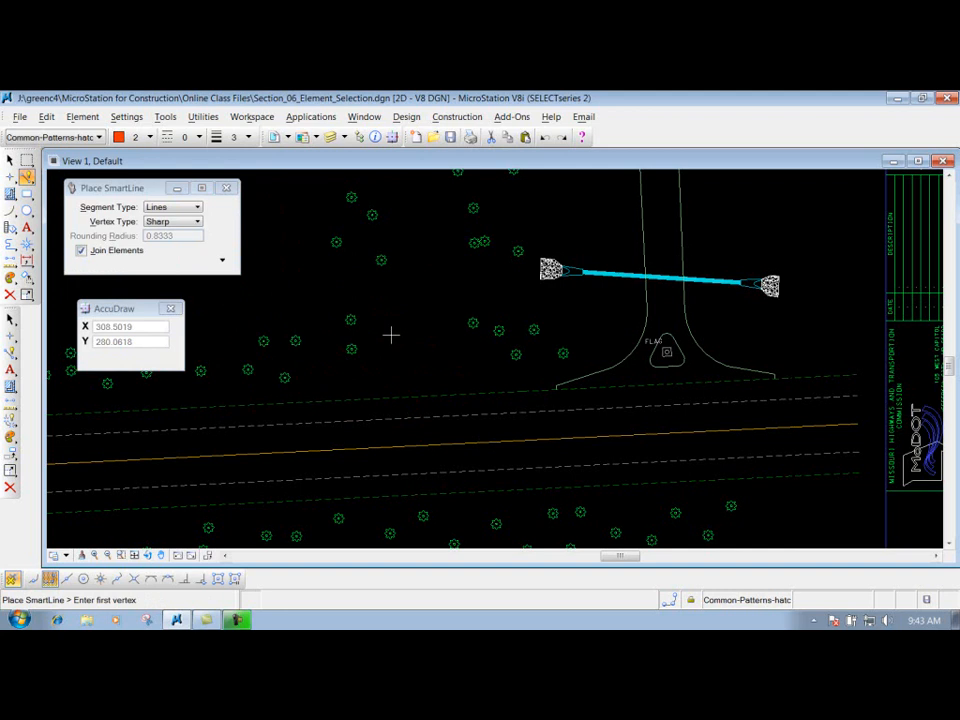
- Show the whole sheet and choose the North Arrow component from the Symbols/Patterns group of the User Design File settings
click(133, 555)
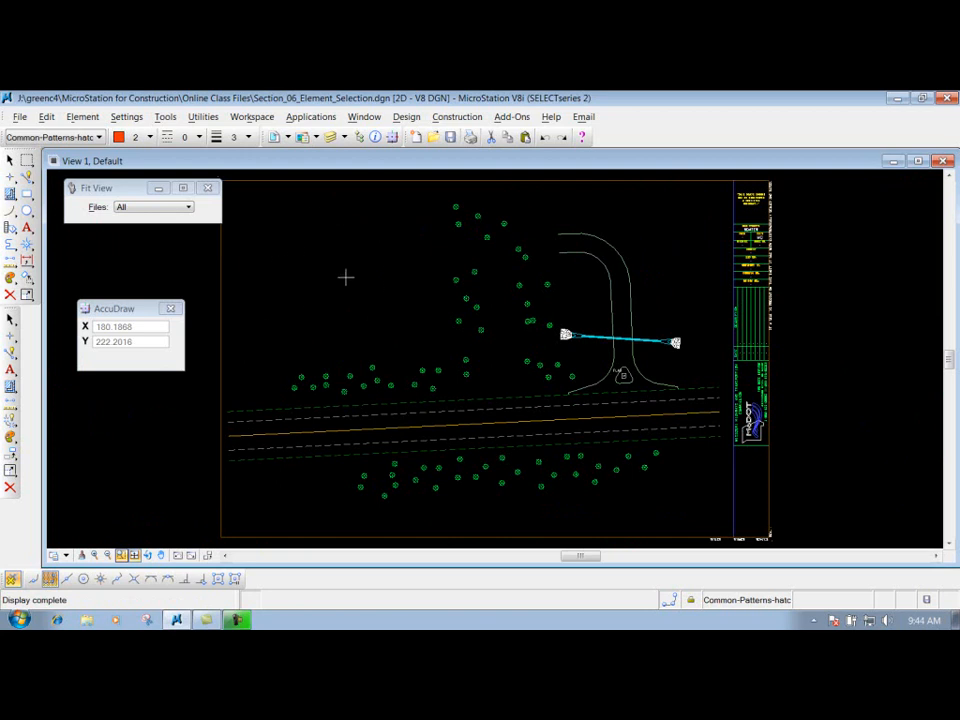
click(408, 117)
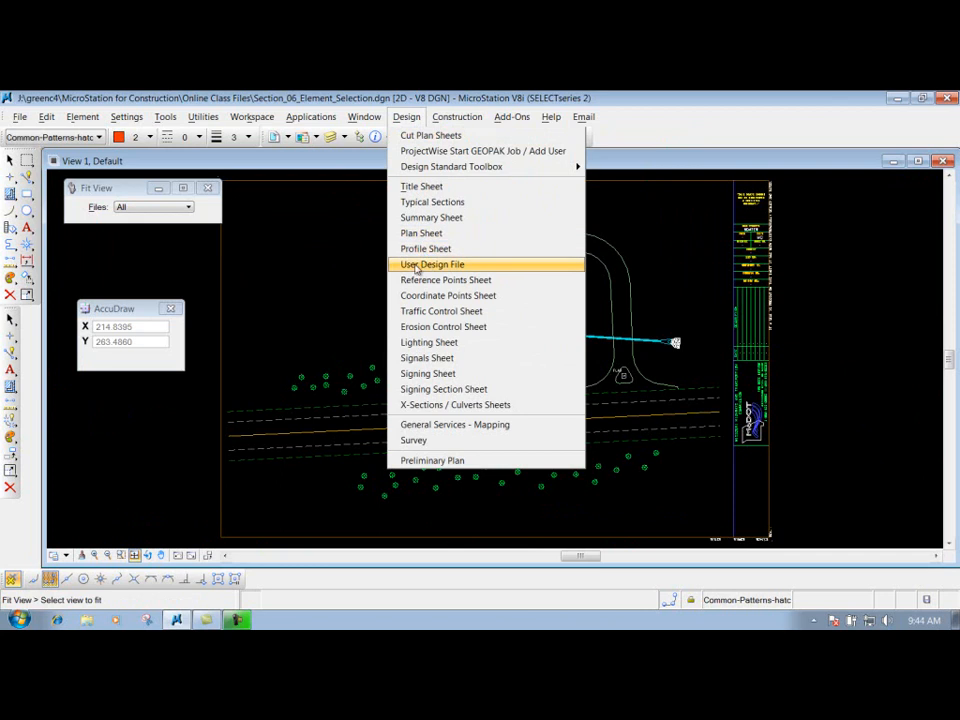
click(444, 265)
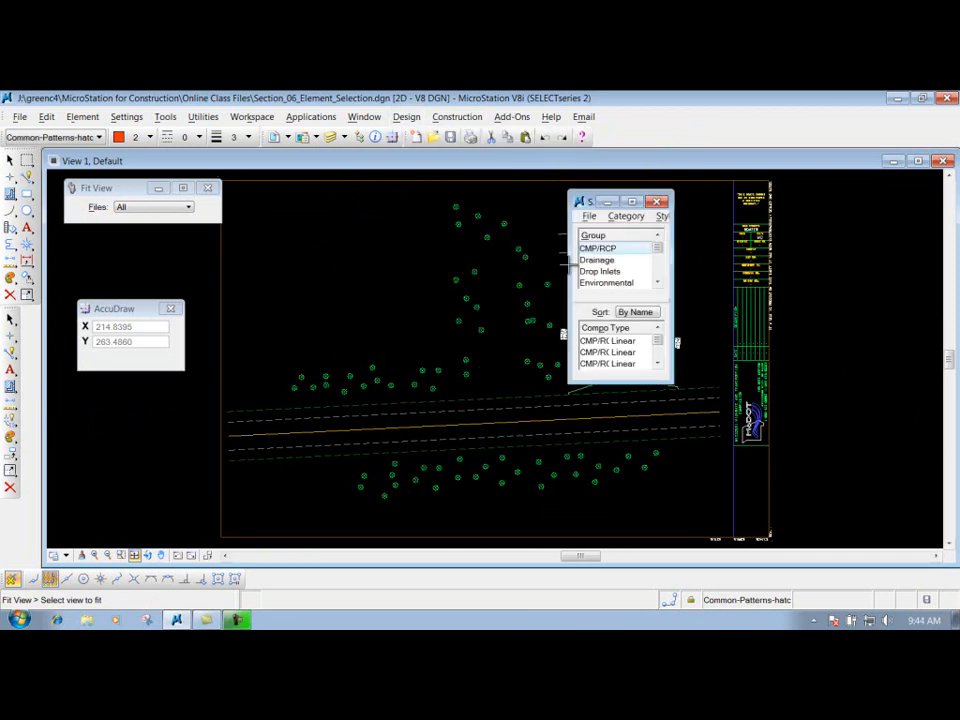
drag(670, 382, 893, 461)
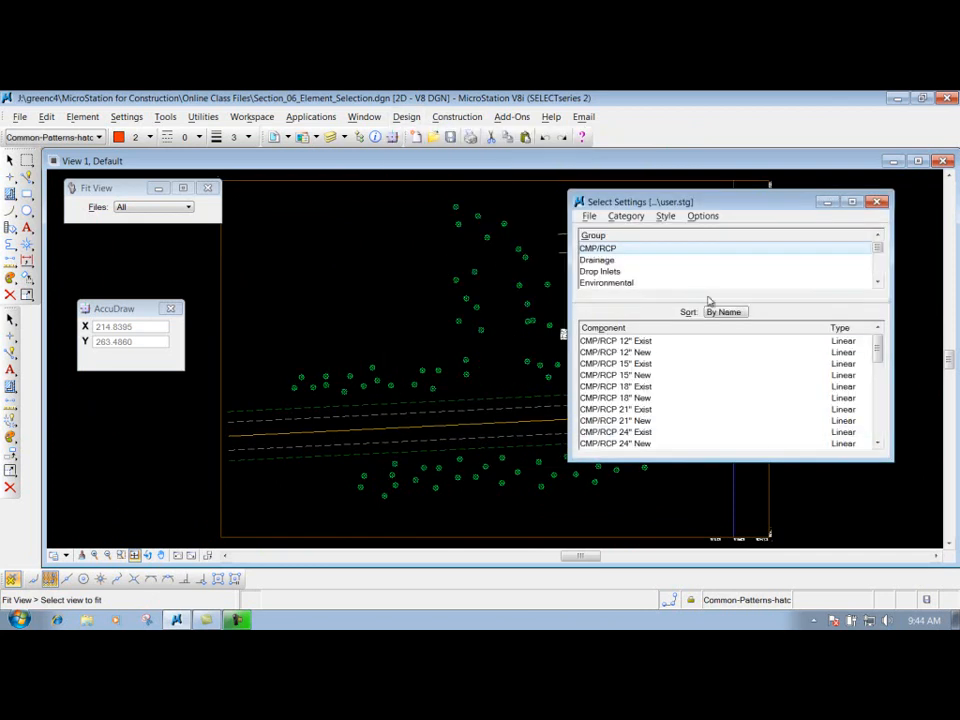
drag(874, 256, 876, 272)
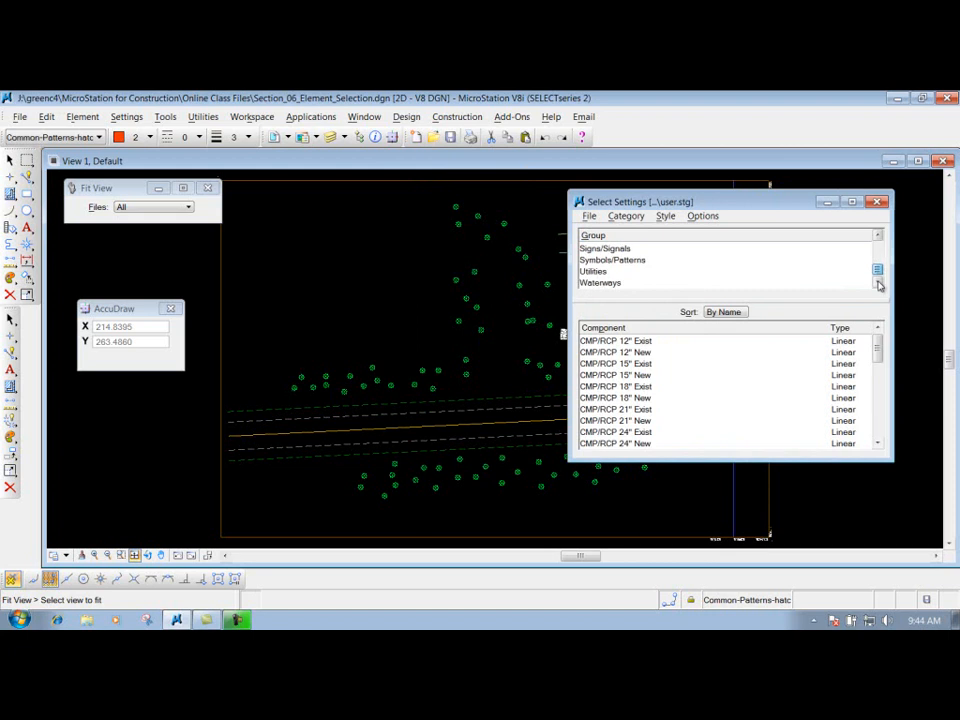
click(633, 262)
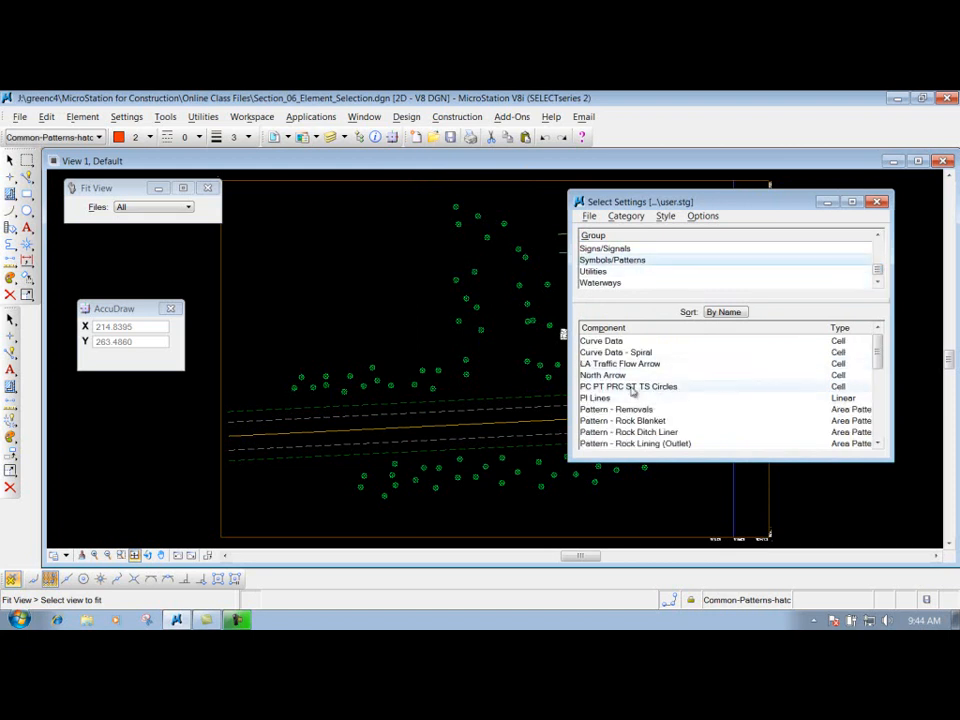
click(606, 376)
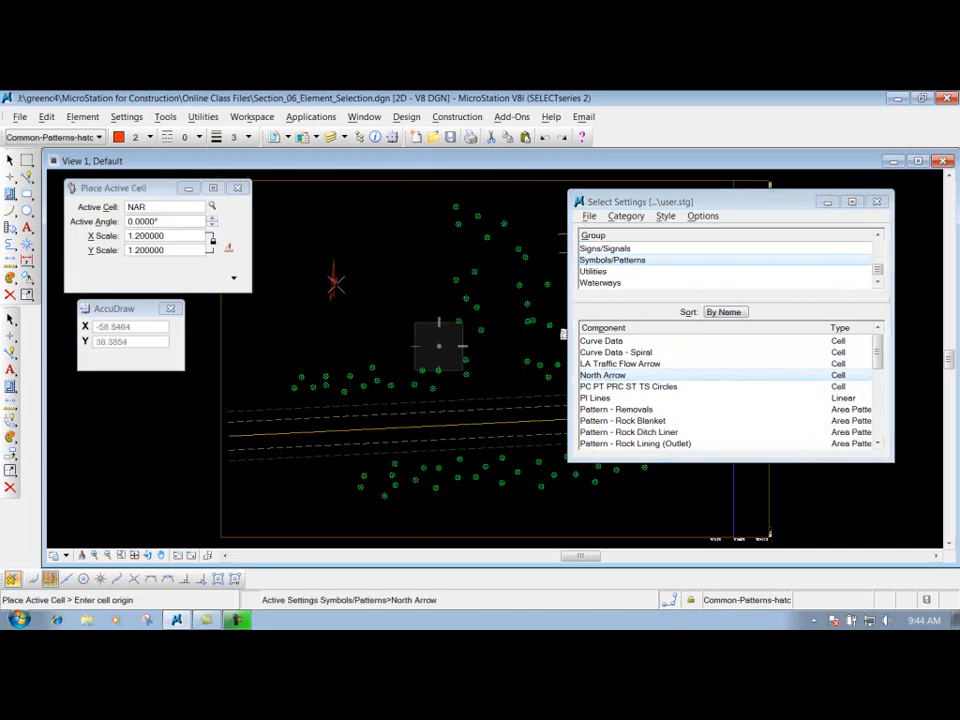
- Place the NAR north arrow cell in the empty upper-left area of the sheet and end the placement
drag(141, 193, 136, 191)
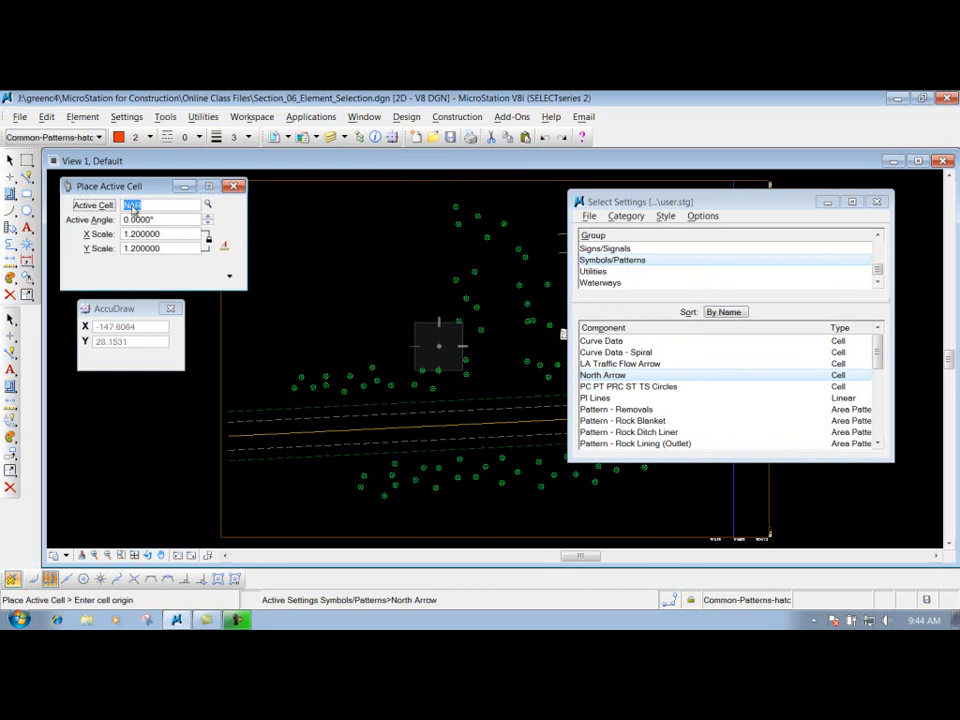
drag(125, 311, 129, 314)
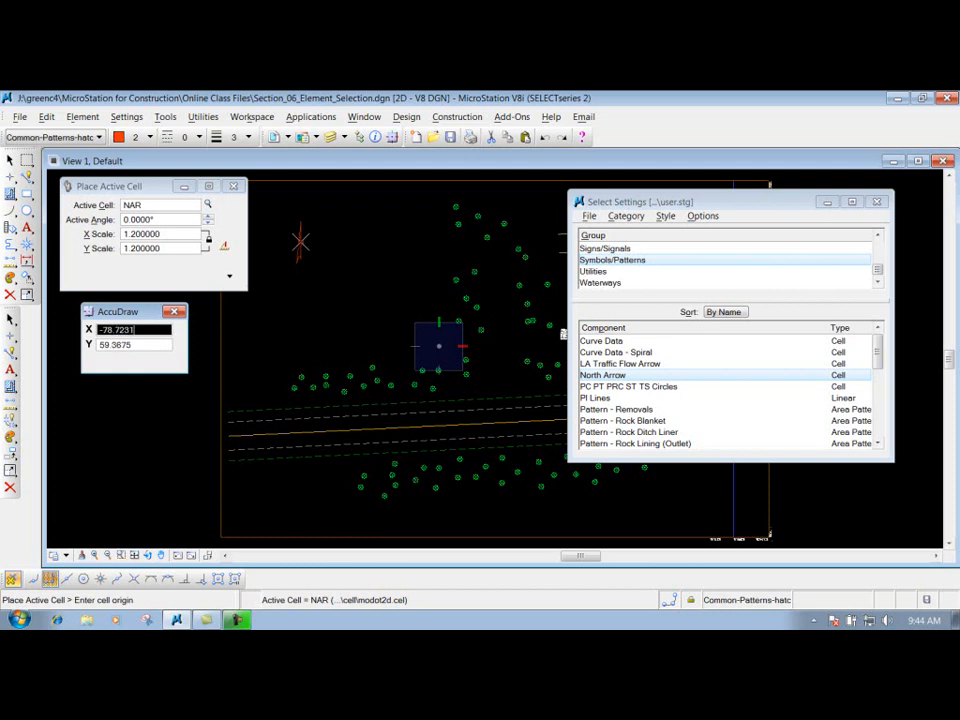
key(Escape)
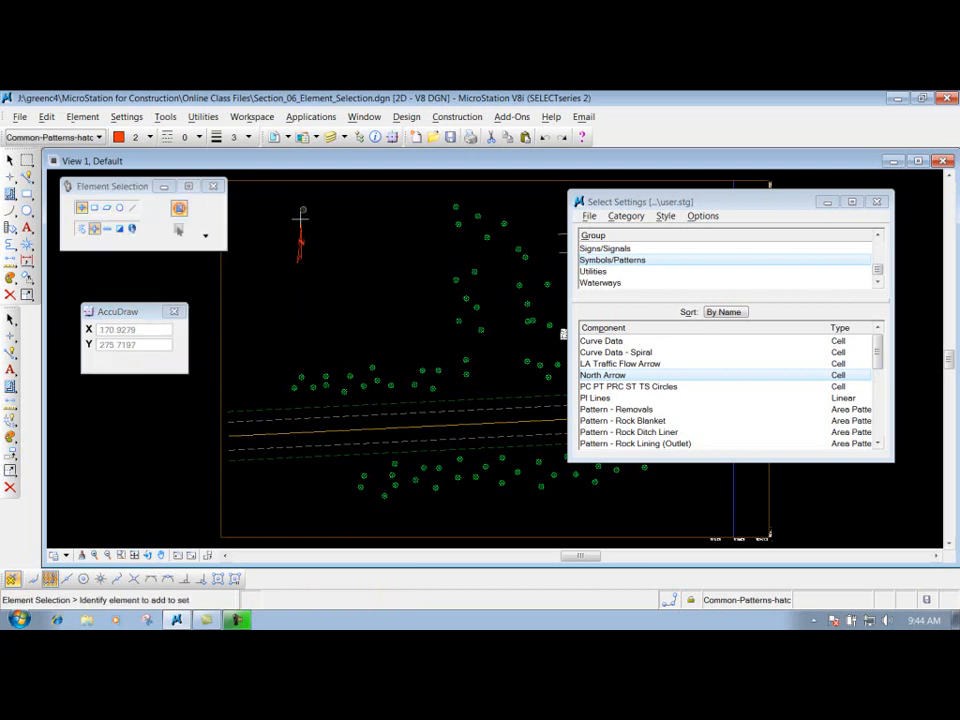
- Place a second NAR north arrow cell below and right of the first, using AccuDraw's Top rotation, and end the placement
drag(126, 311, 128, 282)
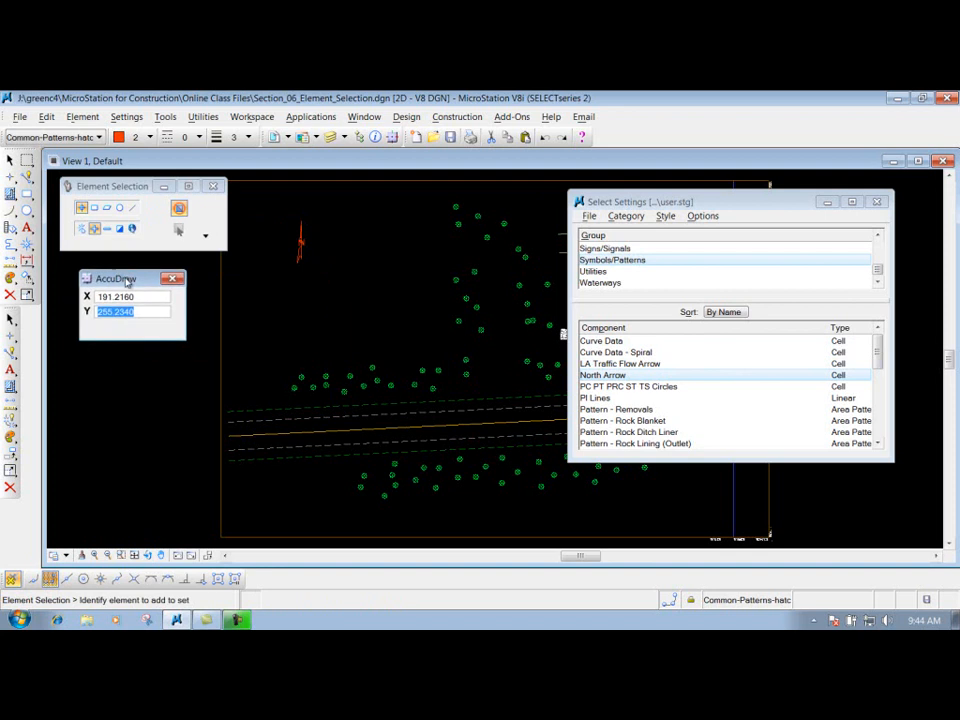
double_click(603, 376)
drag(138, 278, 138, 345)
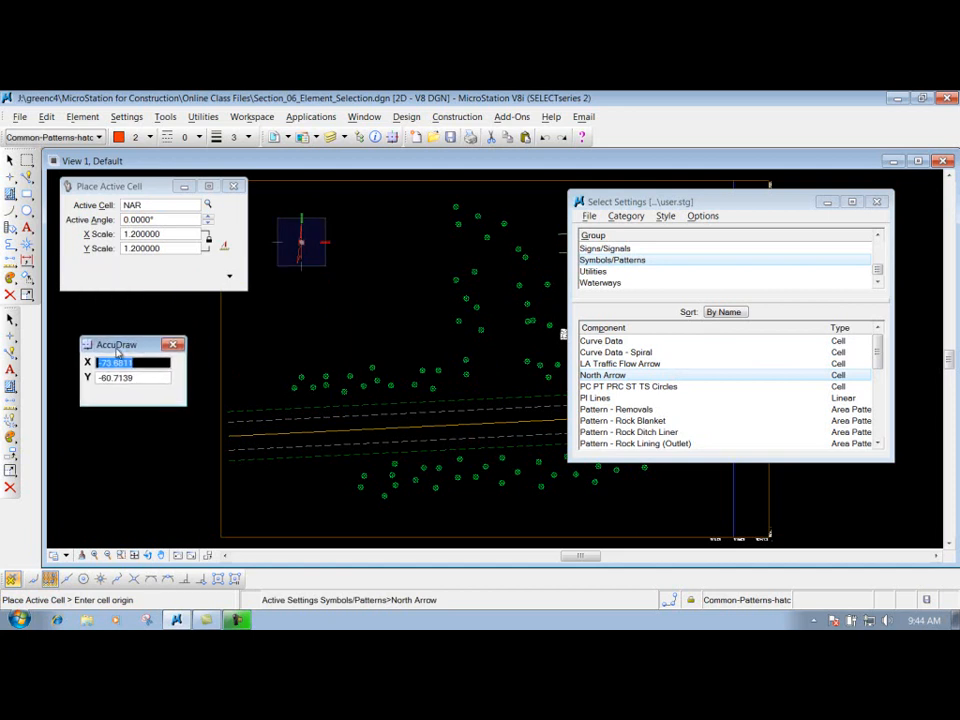
key(t)
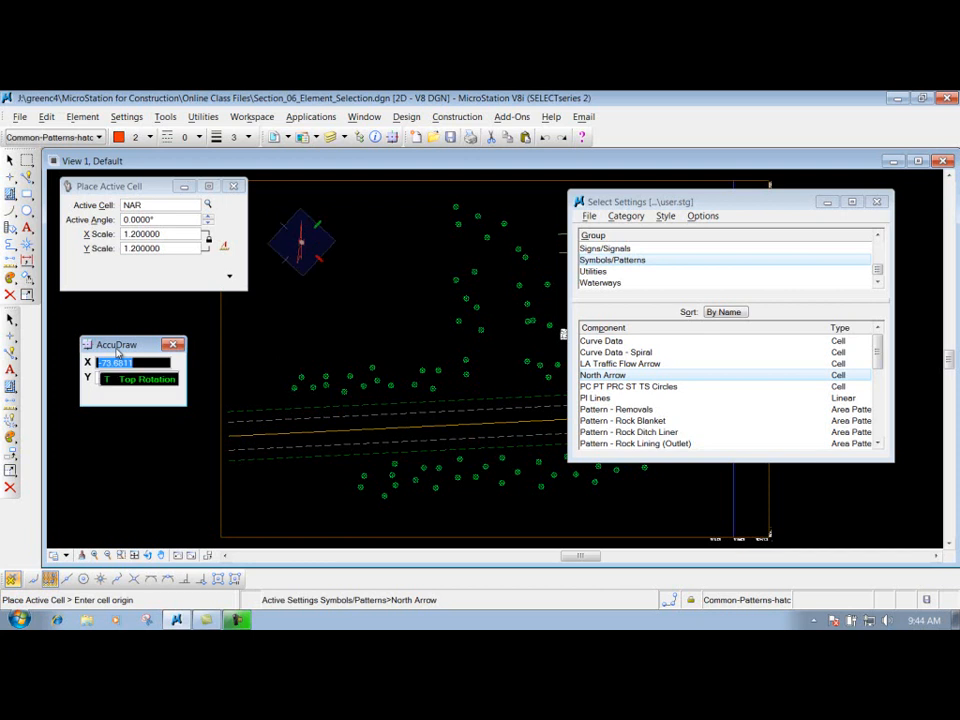
click(378, 279)
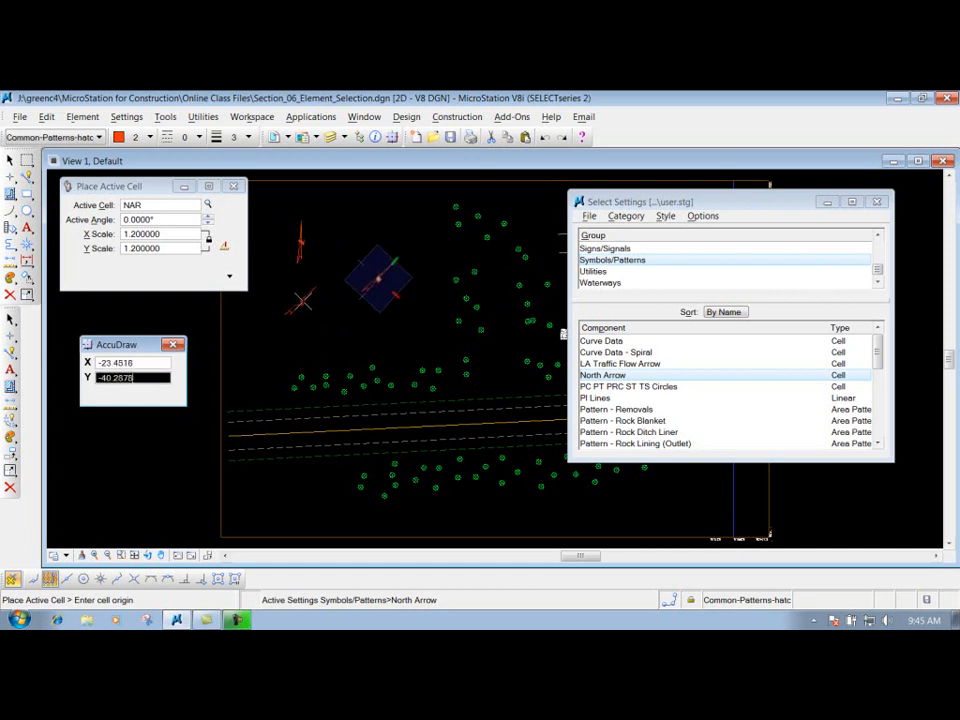
key(Escape)
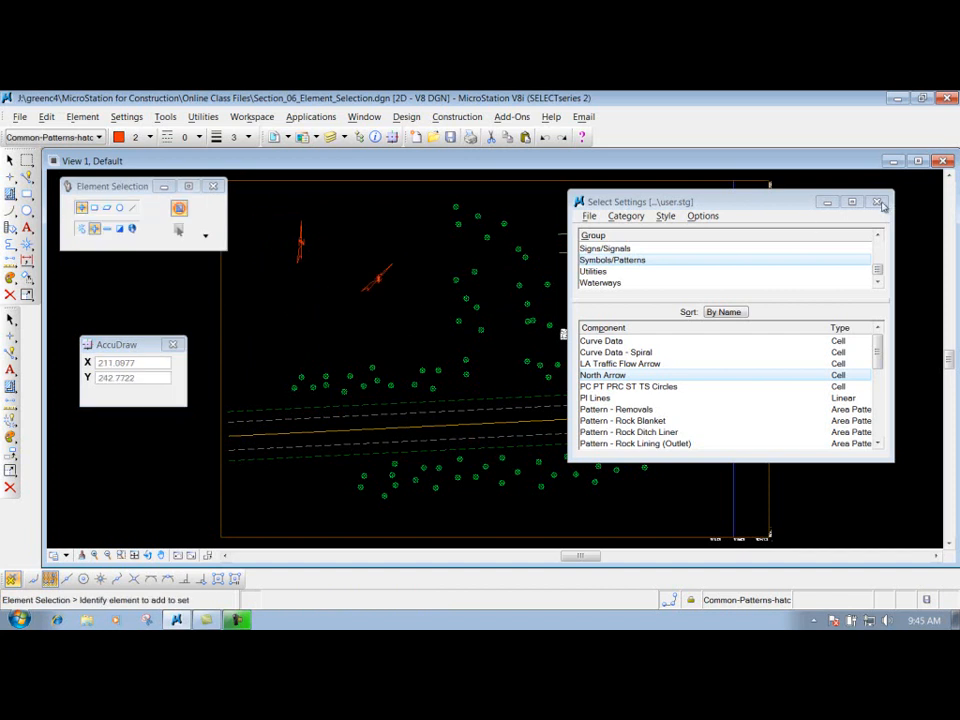
- Start a SmartLine with its first vertex in the empty area below the first north arrow
drag(813, 203, 858, 425)
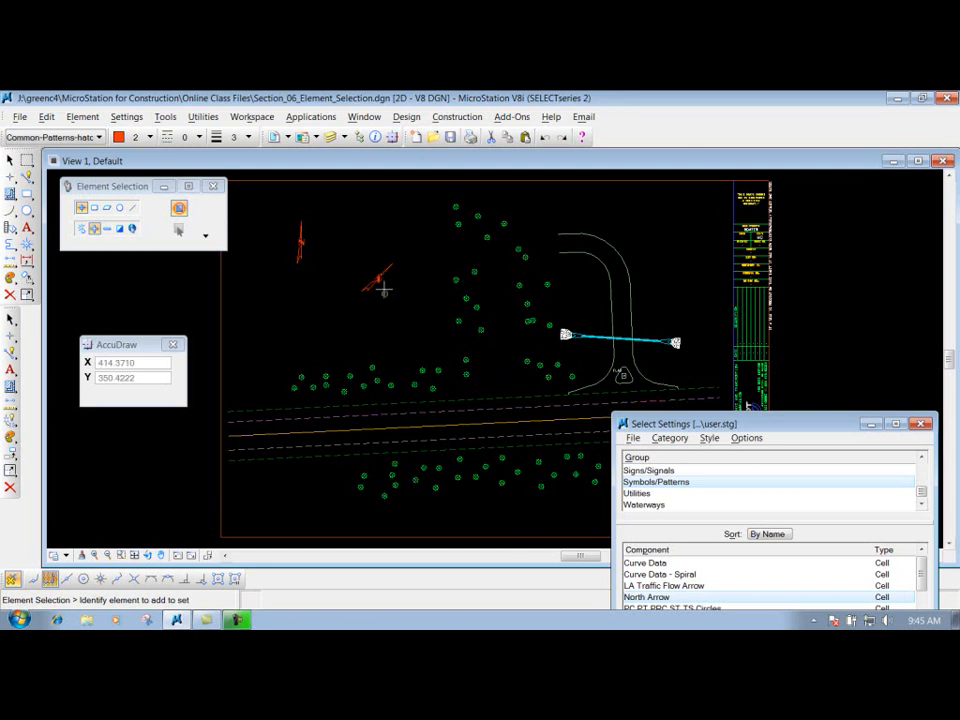
drag(696, 424, 674, 261)
drag(118, 343, 108, 324)
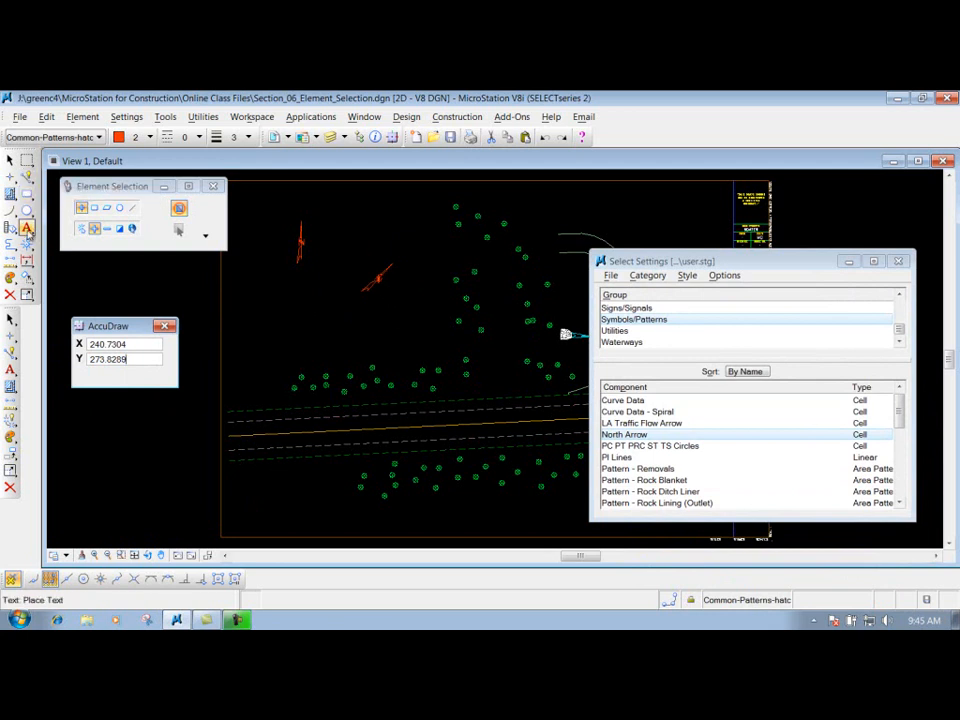
click(27, 176)
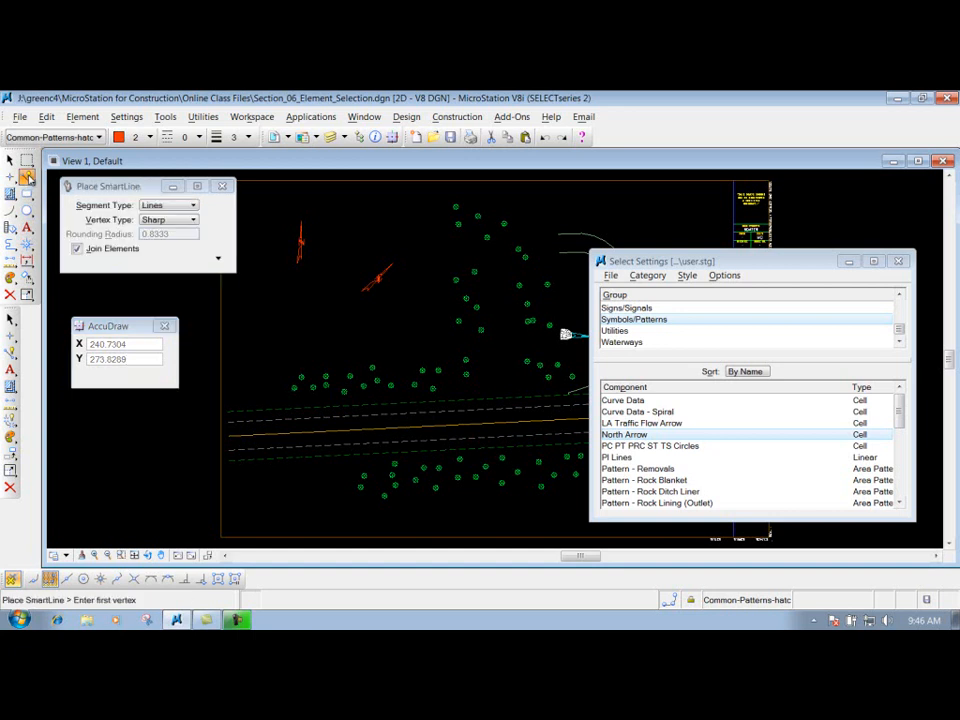
click(115, 326)
drag(115, 326, 115, 313)
click(269, 325)
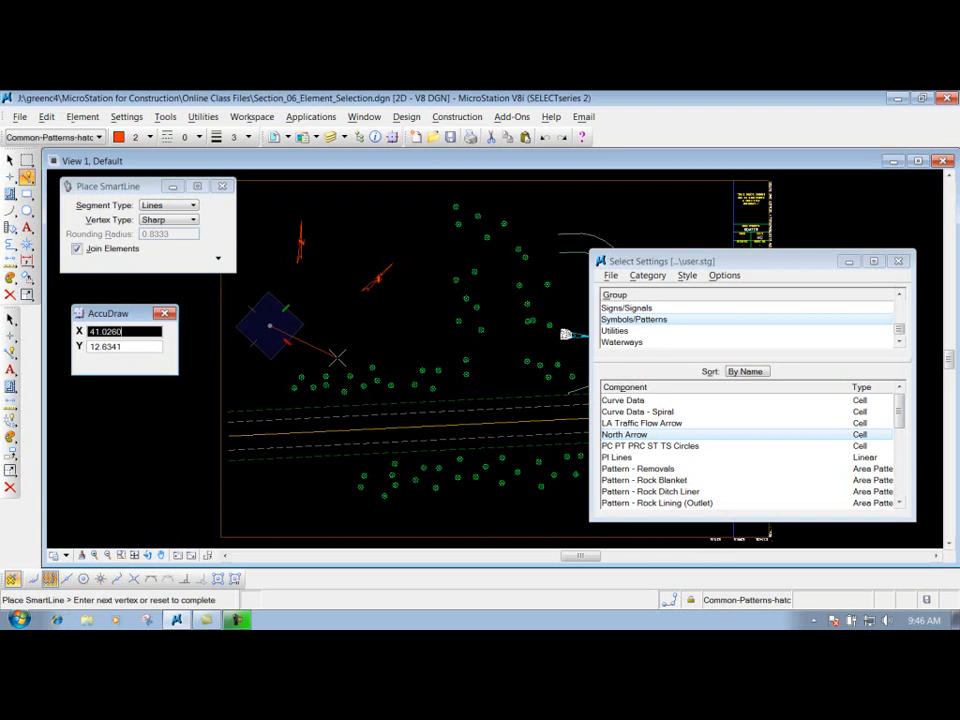
- Switch AccuDraw between View and Top rotation, then complete the line 70 long along the view's X axis with no Y offset
key(t)
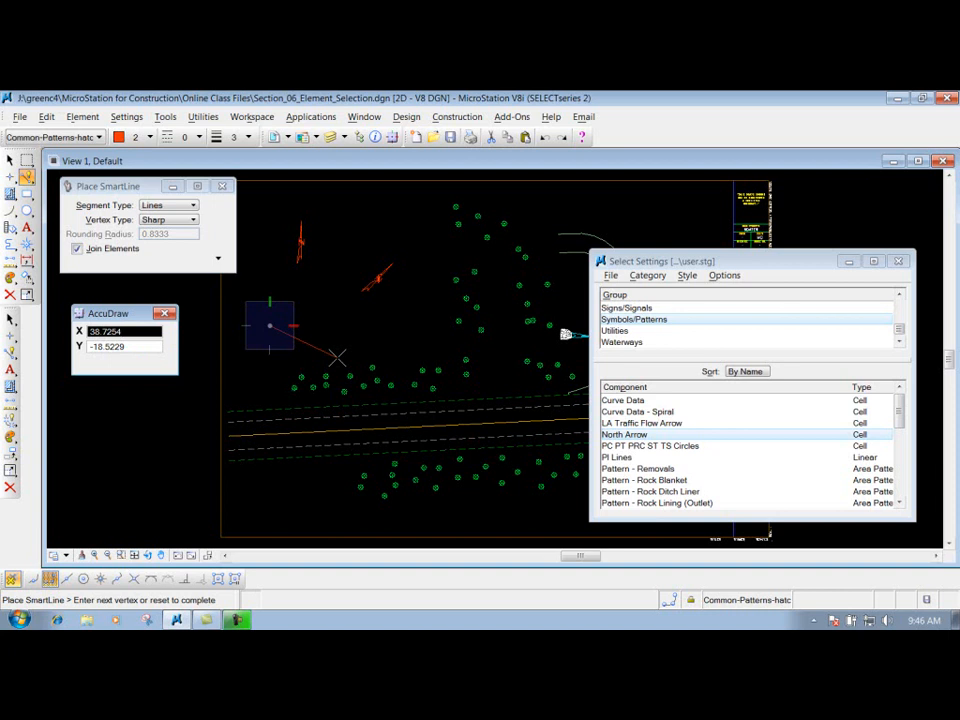
key(r)
key(q)
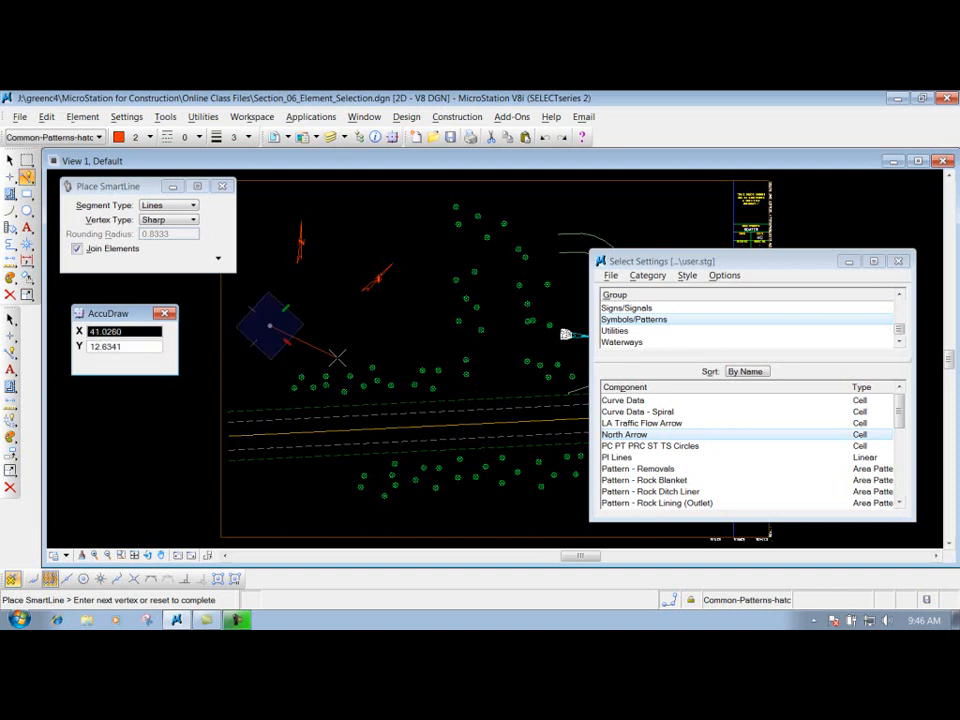
key(t)
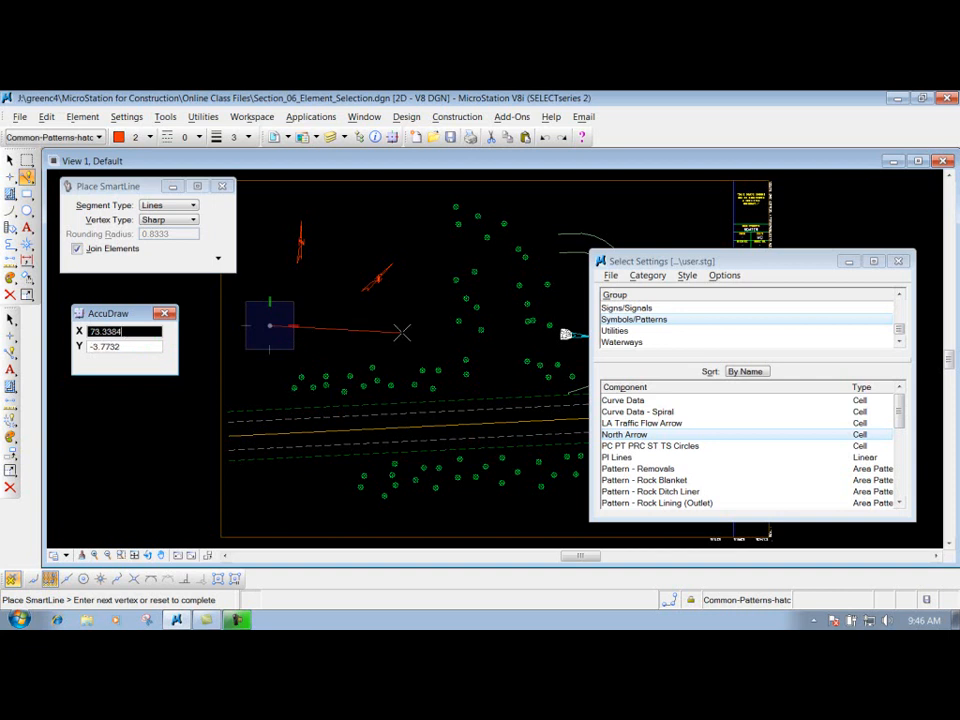
text(7092)
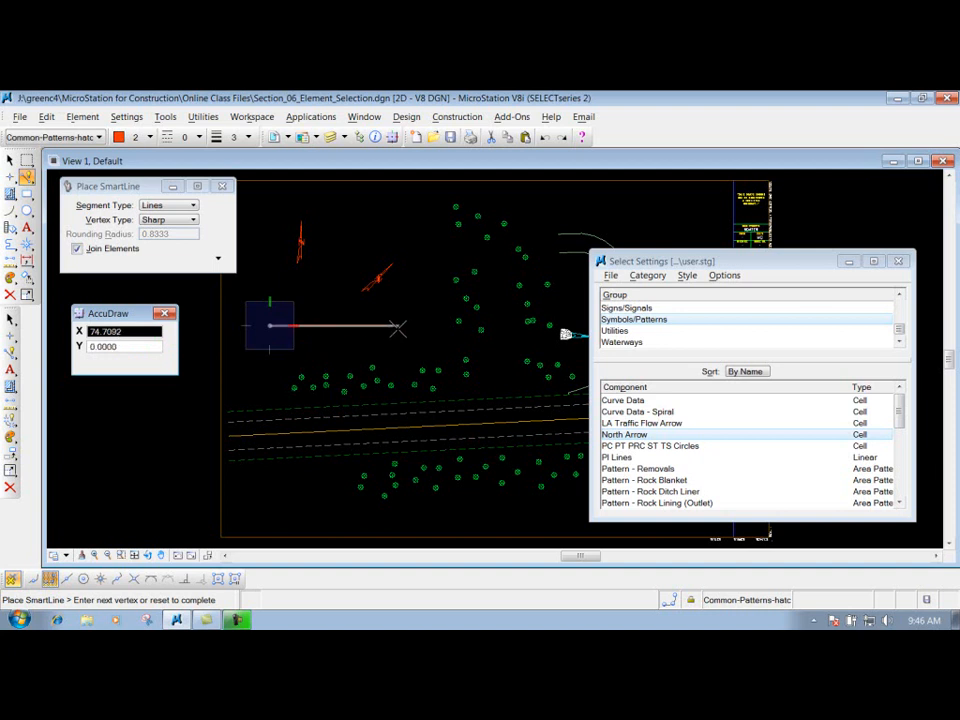
click(397, 325)
right_click(395, 367)
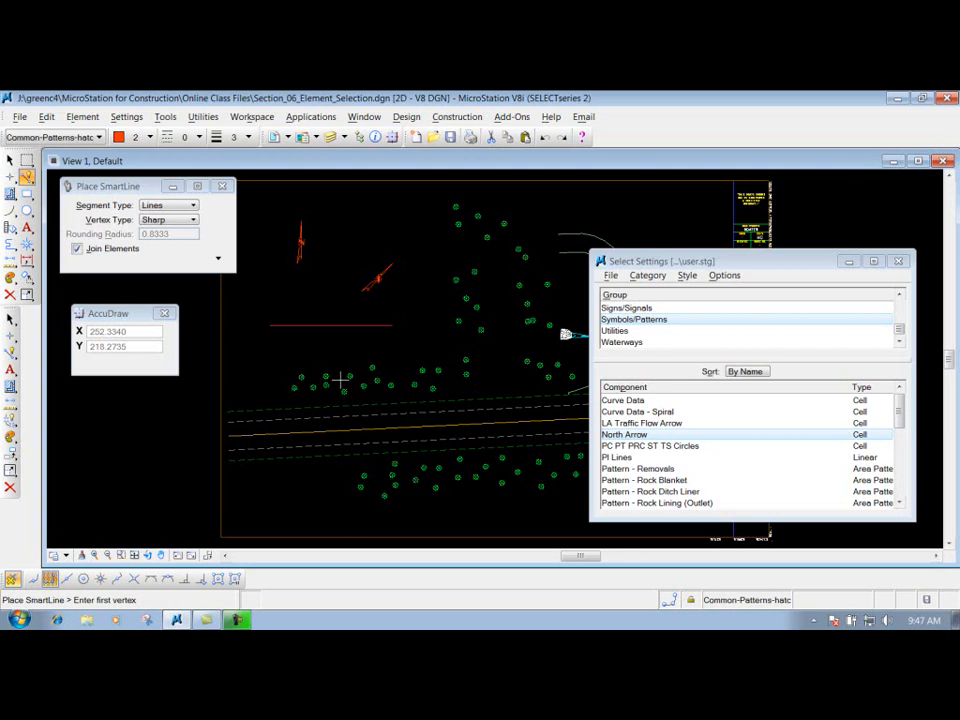
- Close the Select Settings dialog and review the shortcut key-ins for rotation in the AccuDraw display settings
click(898, 261)
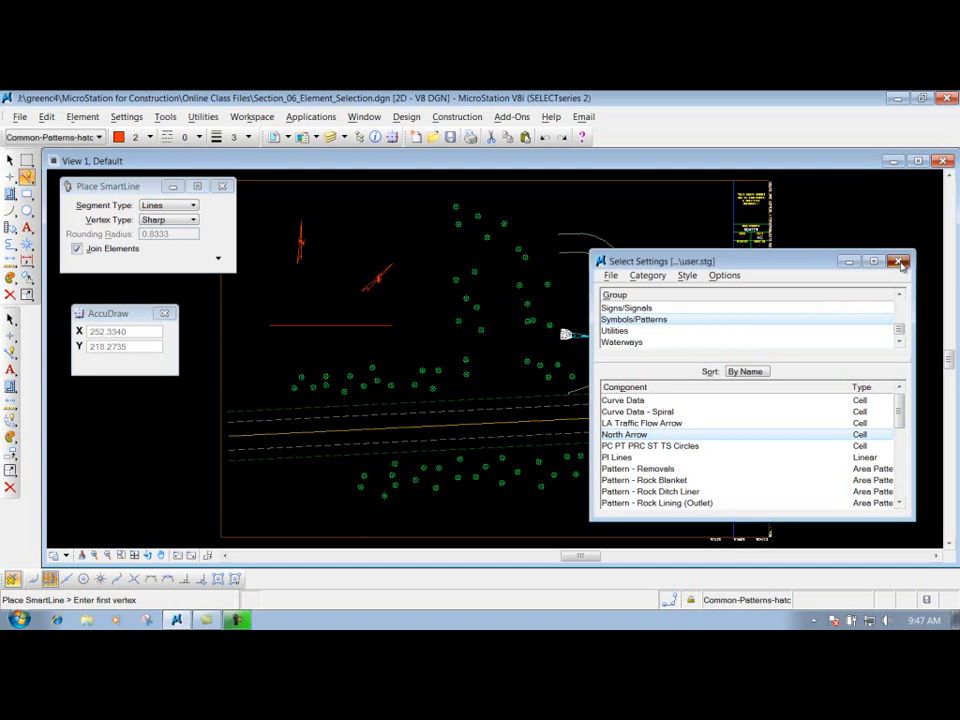
click(127, 117)
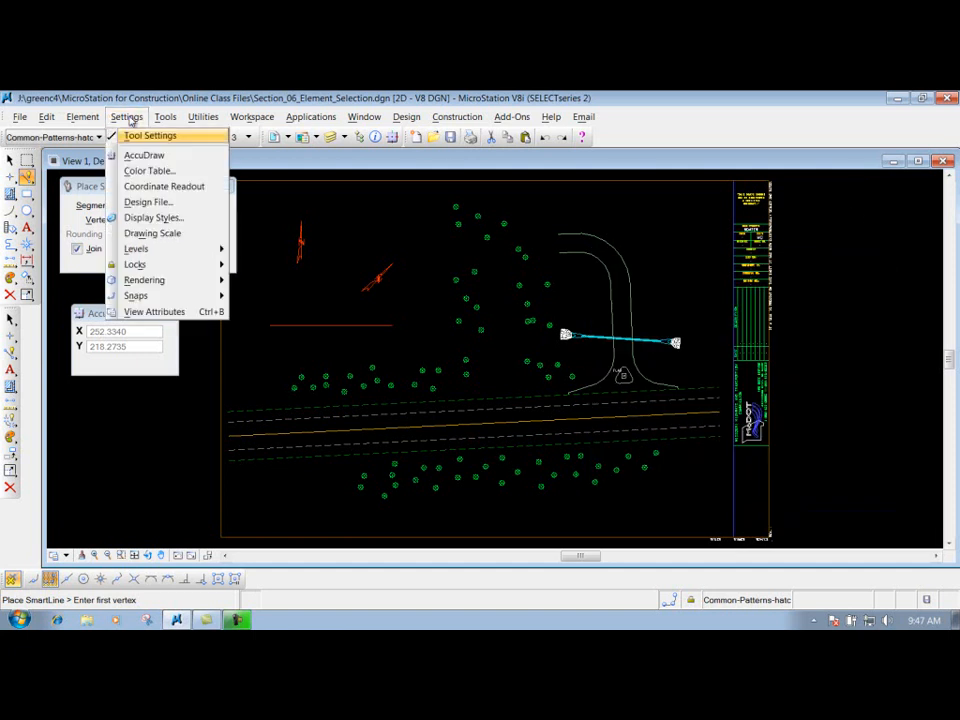
click(146, 155)
click(418, 236)
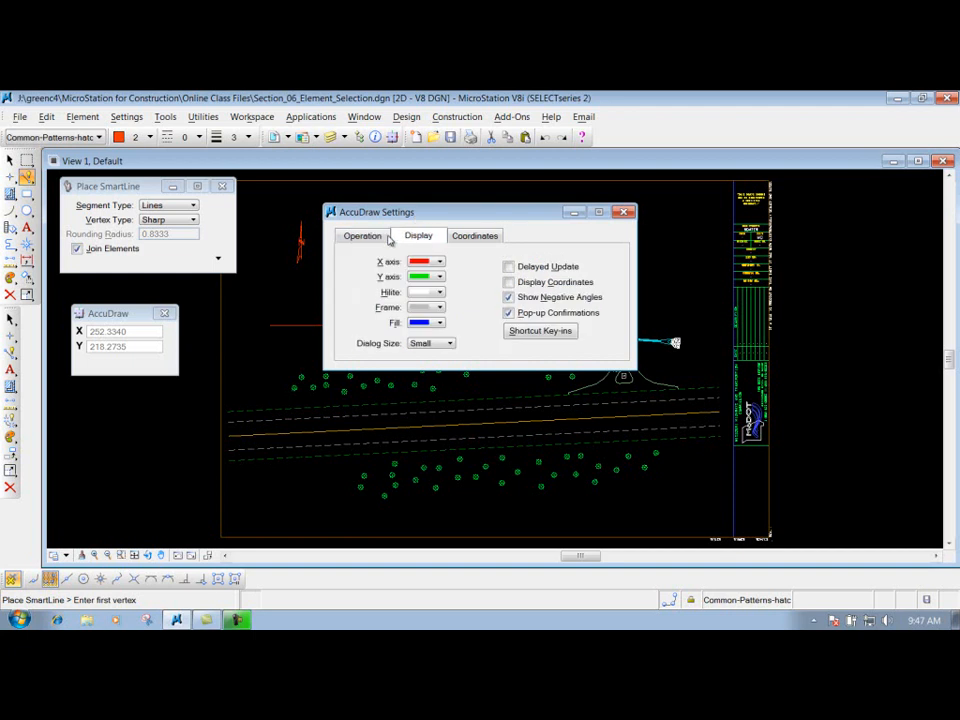
click(540, 332)
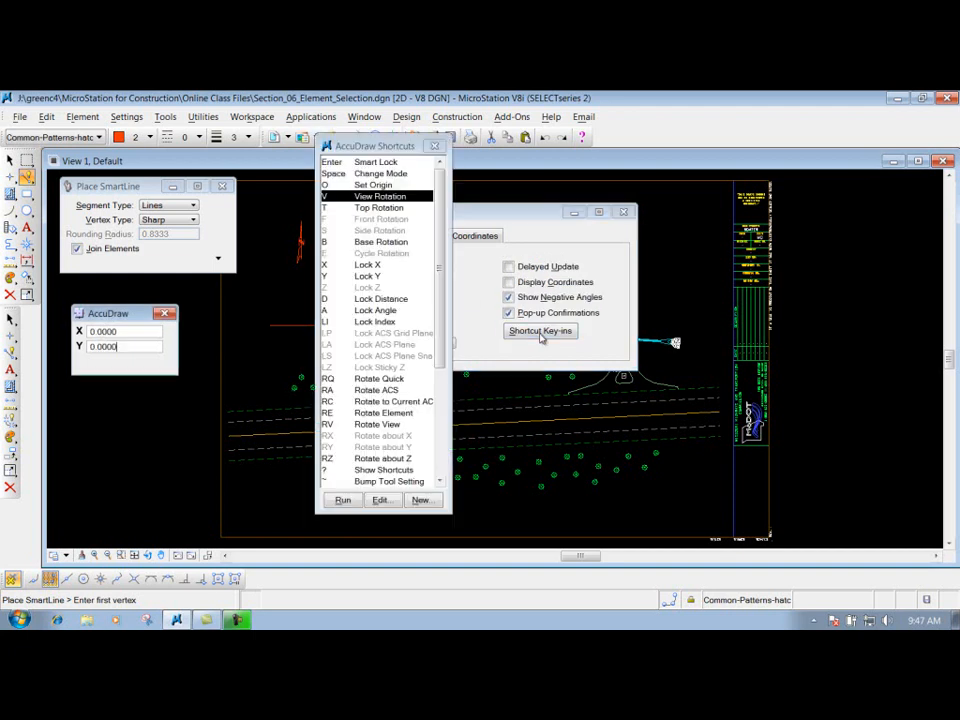
mouse_move(451, 180)
mouse_down()
mouse_move(447, 402)
mouse_move(453, 165)
mouse_up()
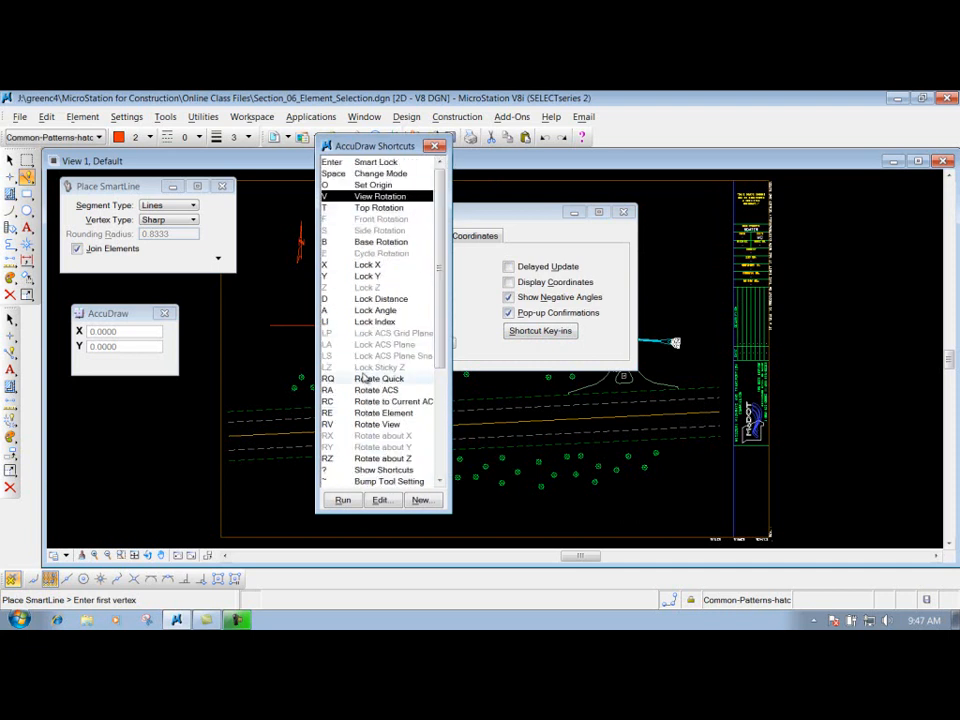
click(434, 146)
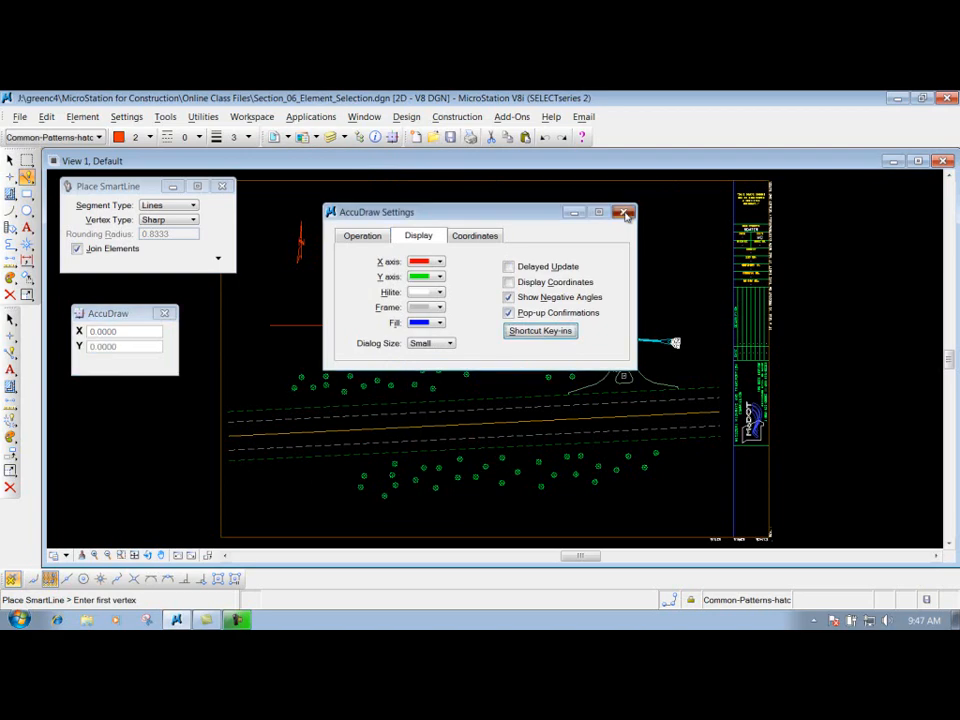